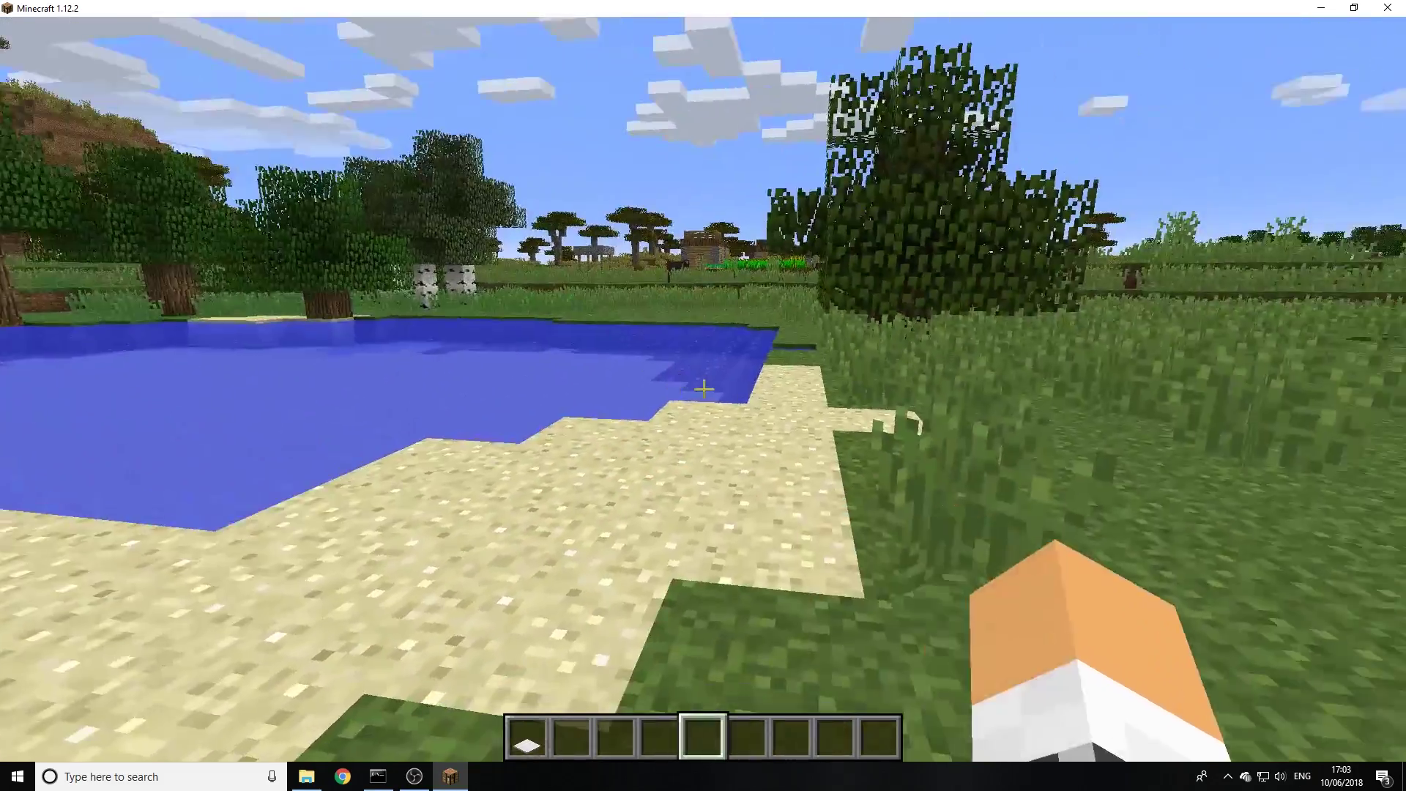
# Place an iron pressure plate on the sand block at the lake's edge
pyautogui.press('1')
pyautogui.press('w')
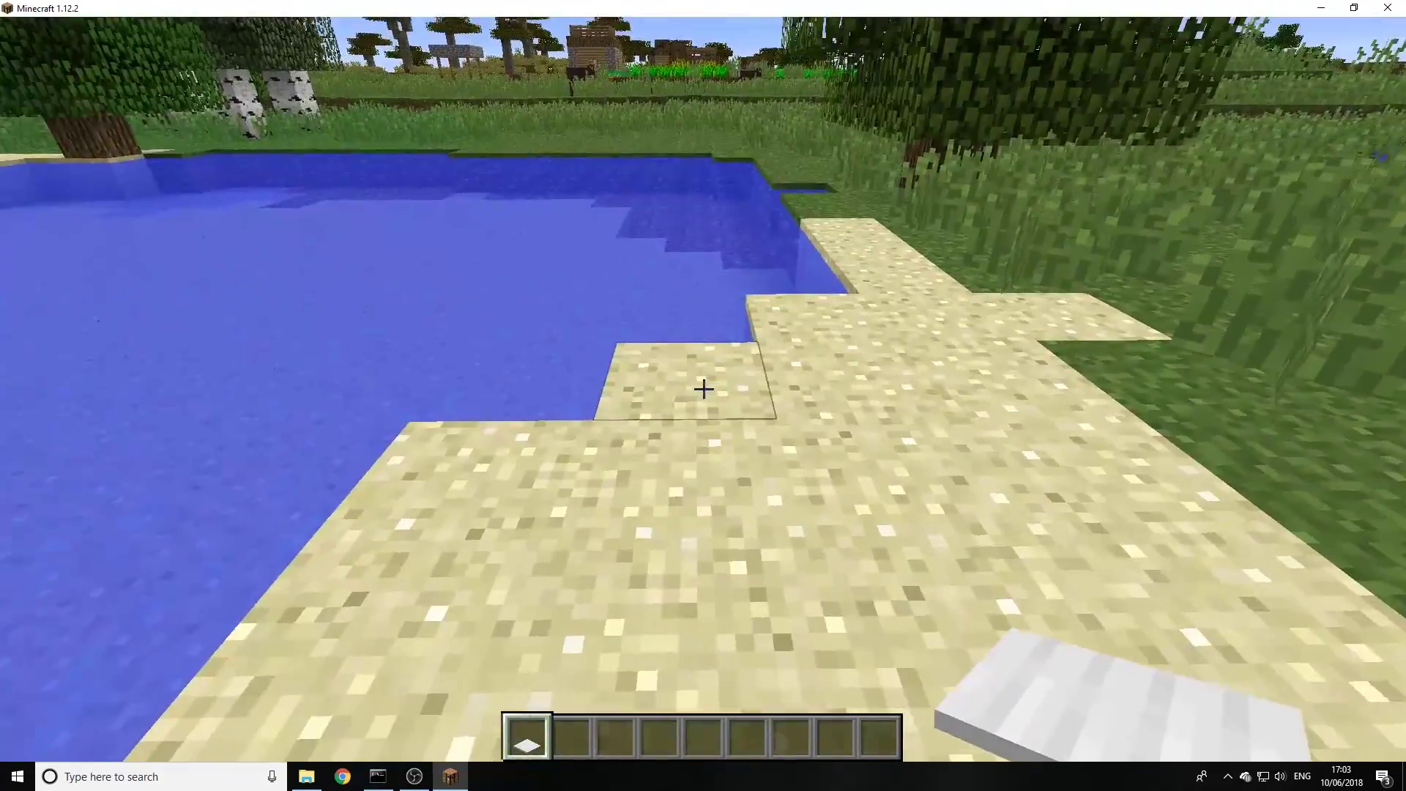
pyautogui.rightClick(703, 389)
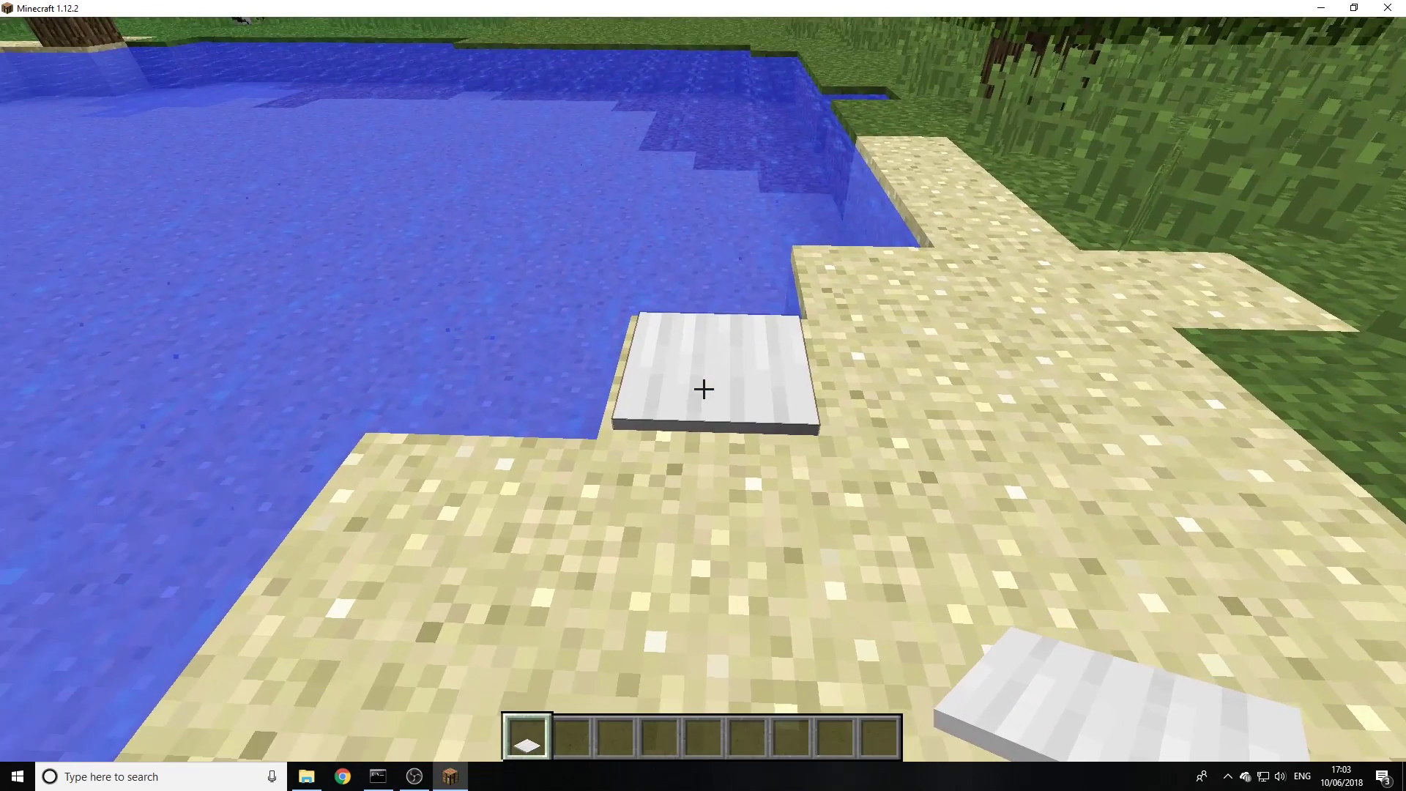
# List the JumpPads commands with /jp and turn the plate on the sand into a jump pad with power 10
pyautogui.press('/')
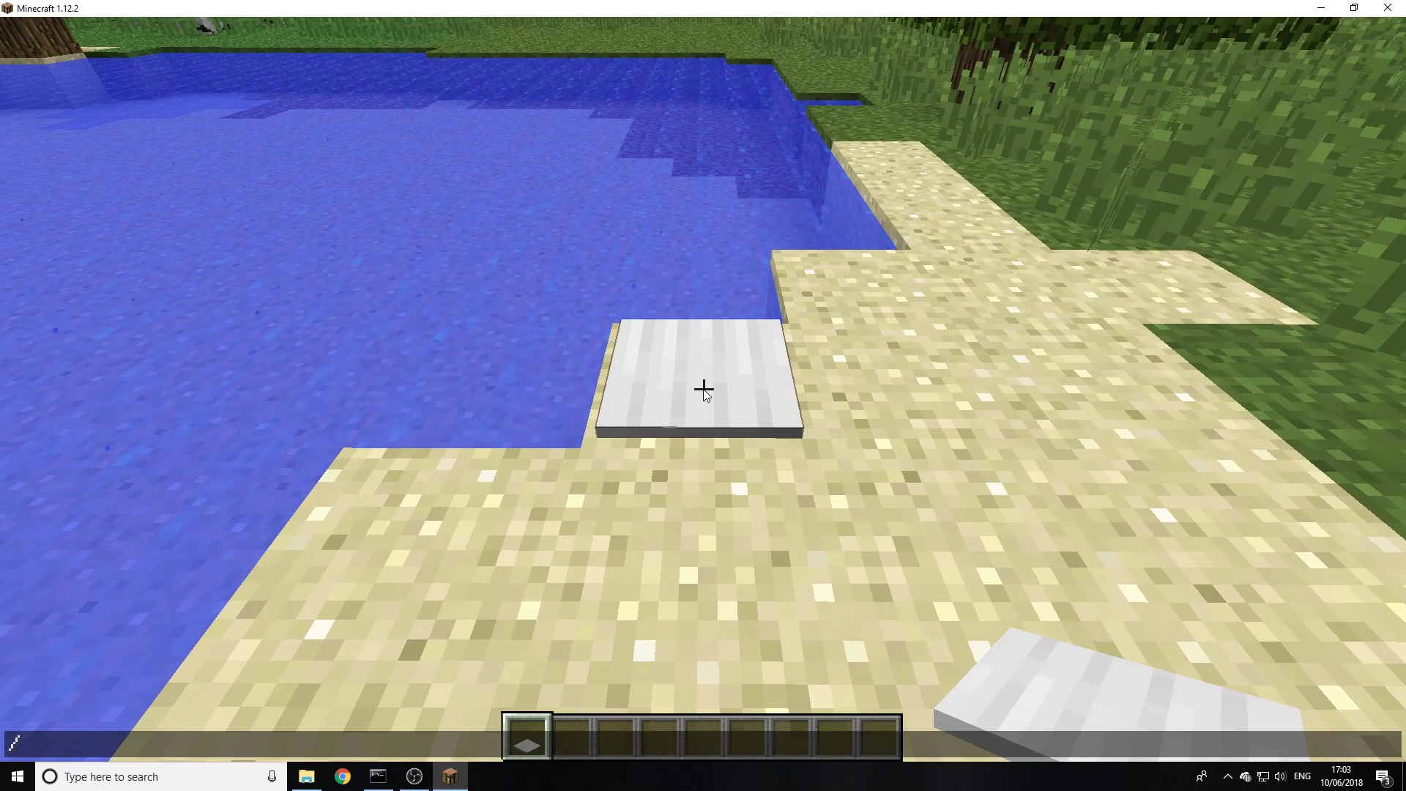
pyautogui.write('jp')
pyautogui.press('Return')
pyautogui.press('t')
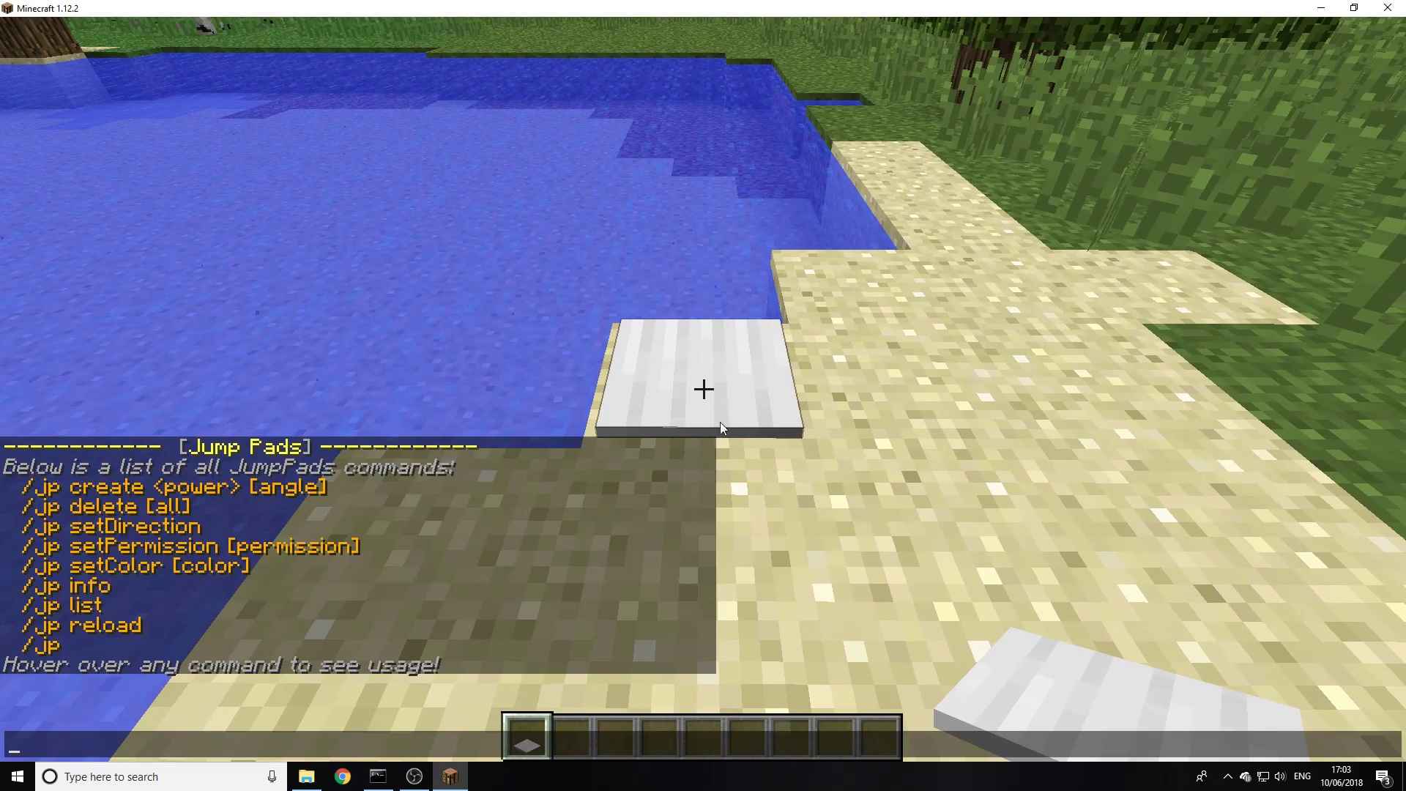
pyautogui.click(102, 484)
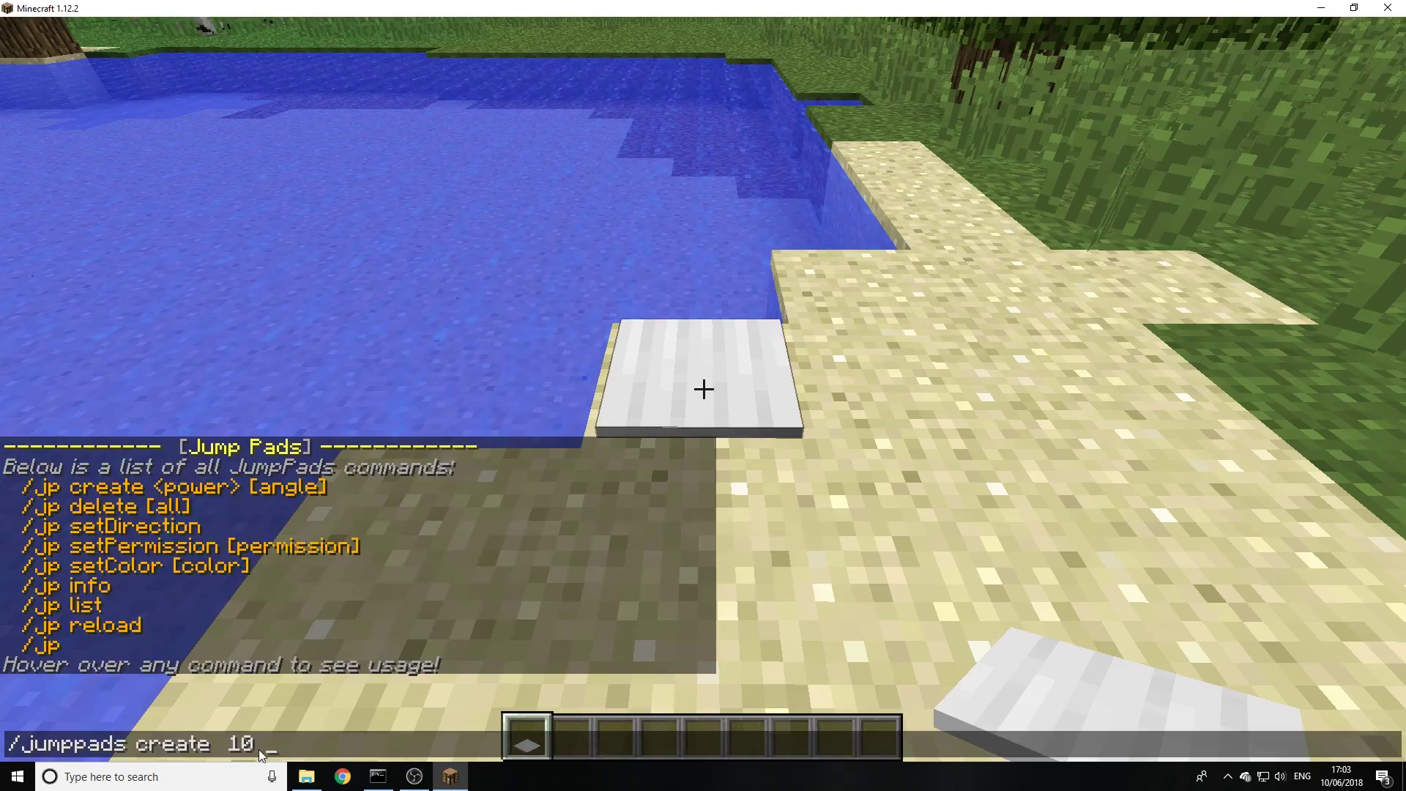
pyautogui.press('Return')
# Launch across the water, place a second plate on the grass bank, and make it a jump pad with power 10
pyautogui.press('w')
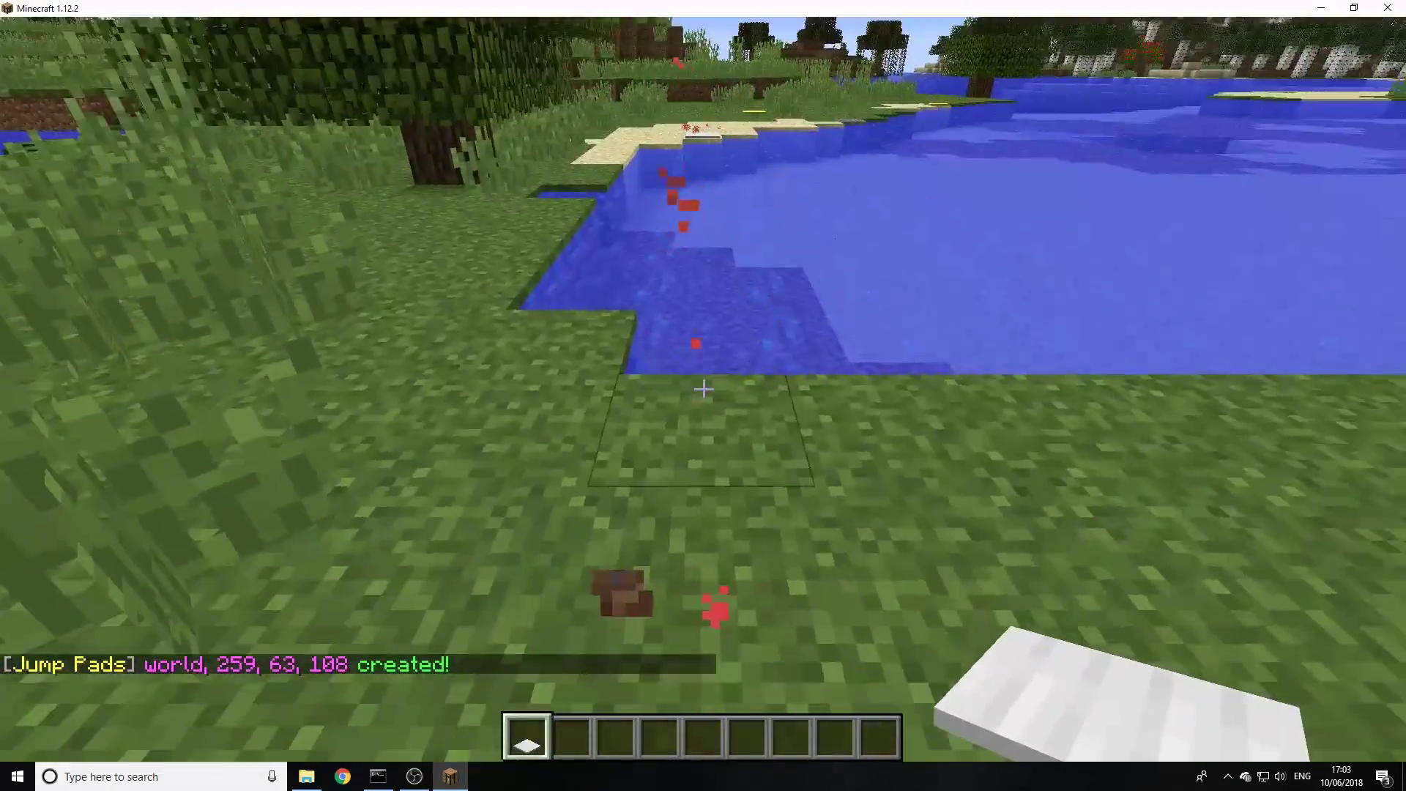
pyautogui.rightClick(703, 388)
pyautogui.press('t')
pyautogui.press('Up')
pyautogui.write('6')
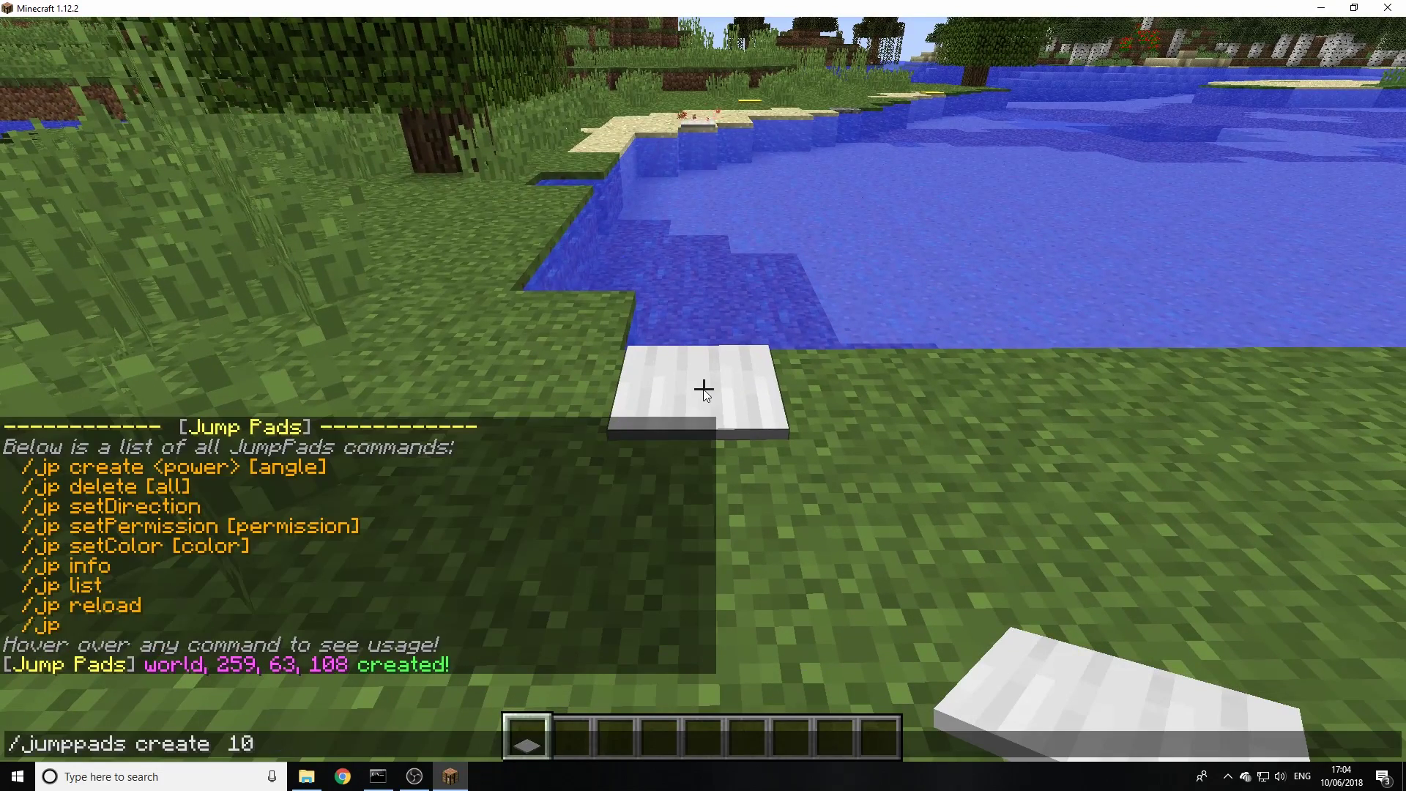
pyautogui.press('Return')
# Test the grass-bank jump pad with an empty hand and return to the first pad on the sand
pyautogui.press('w')
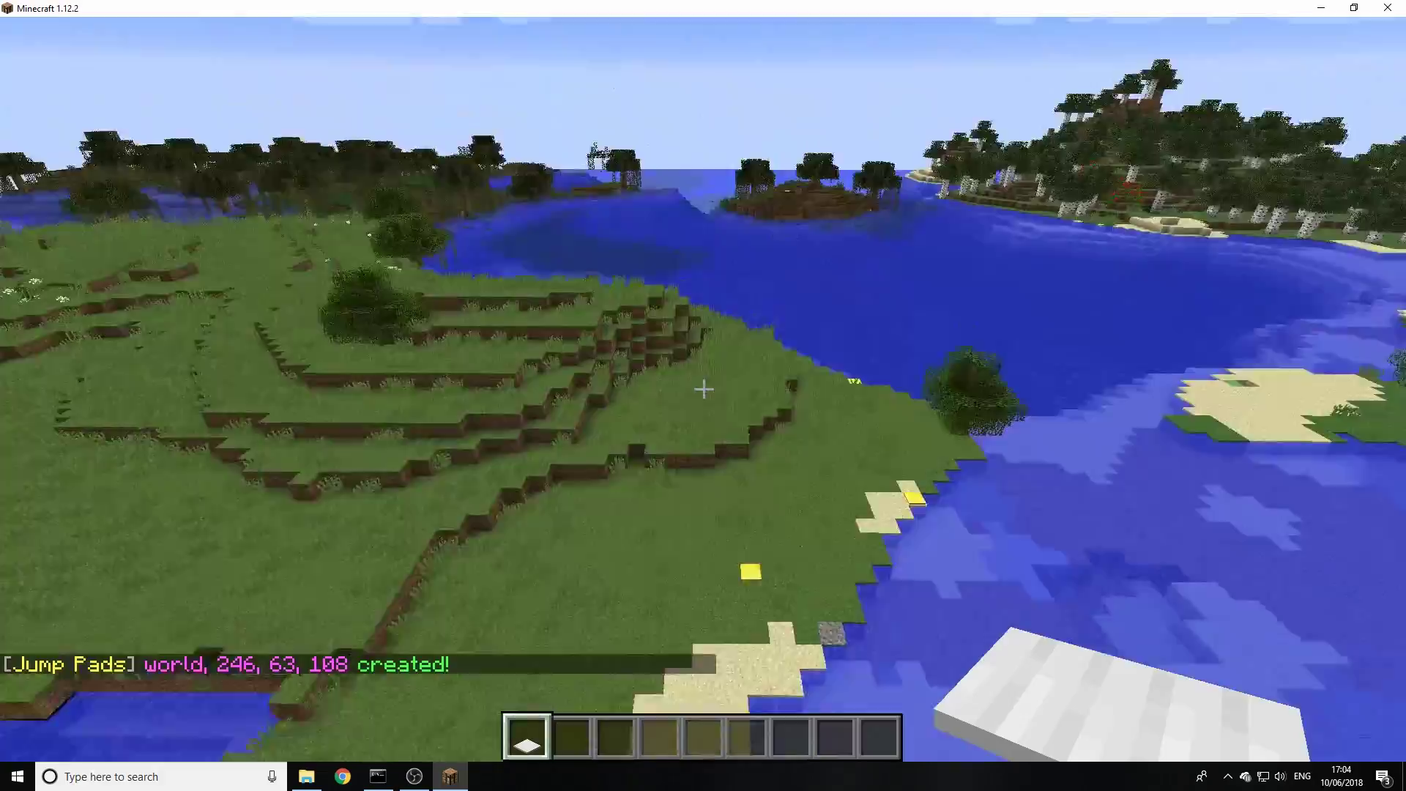
pyautogui.scroll(-1, 703, 389)
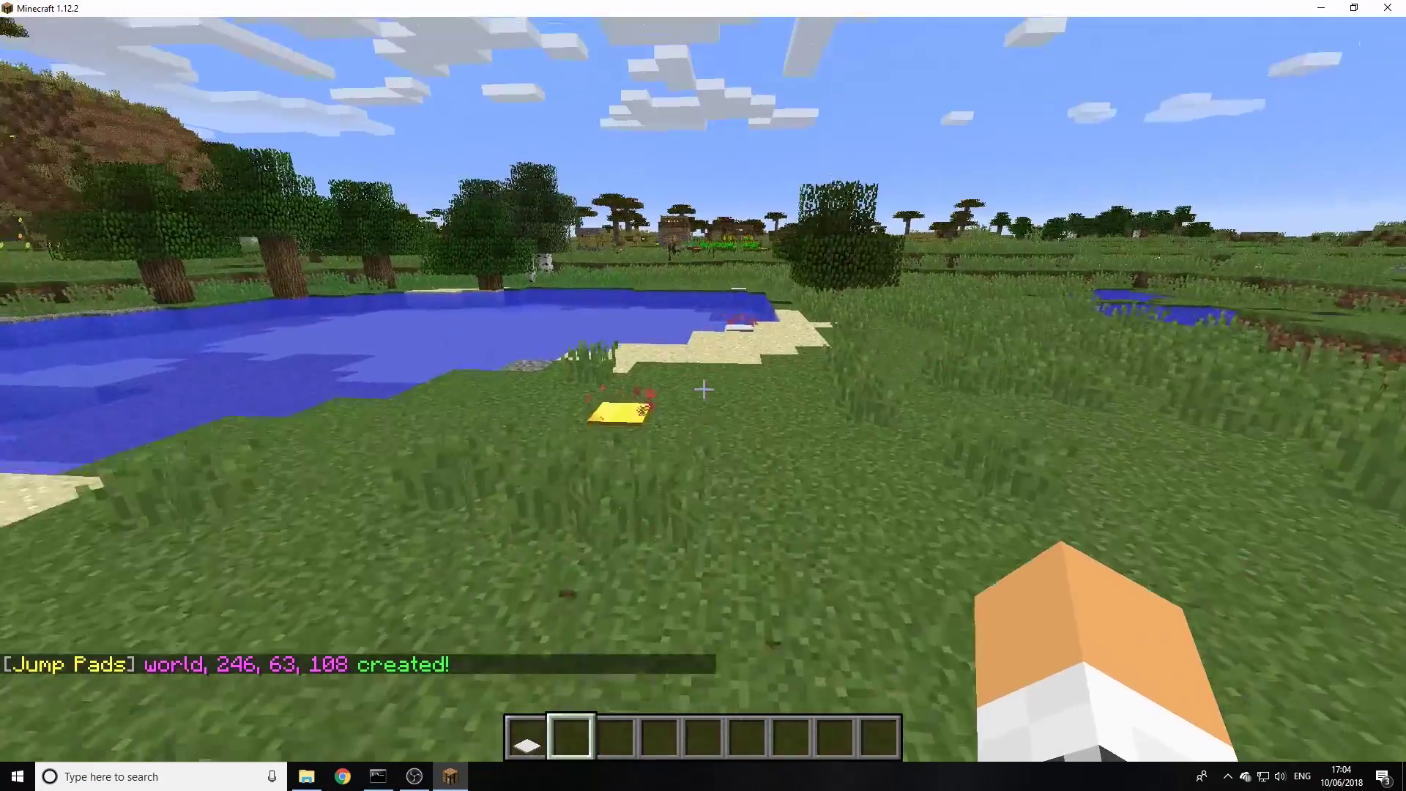
pyautogui.press('w')
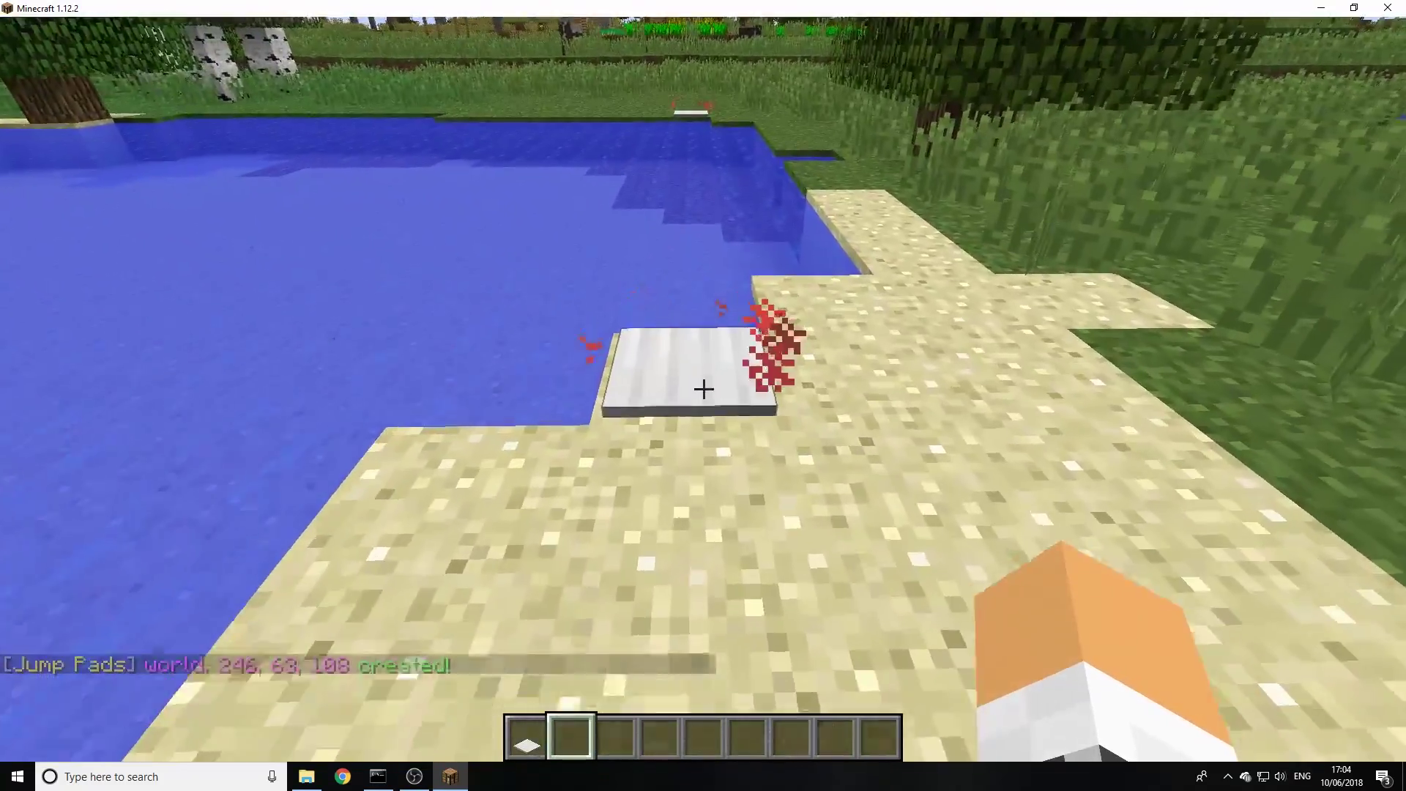
# Set the permission of the jump pad on the sand to jp.1 using the suggested setPermission command
pyautogui.press('t')
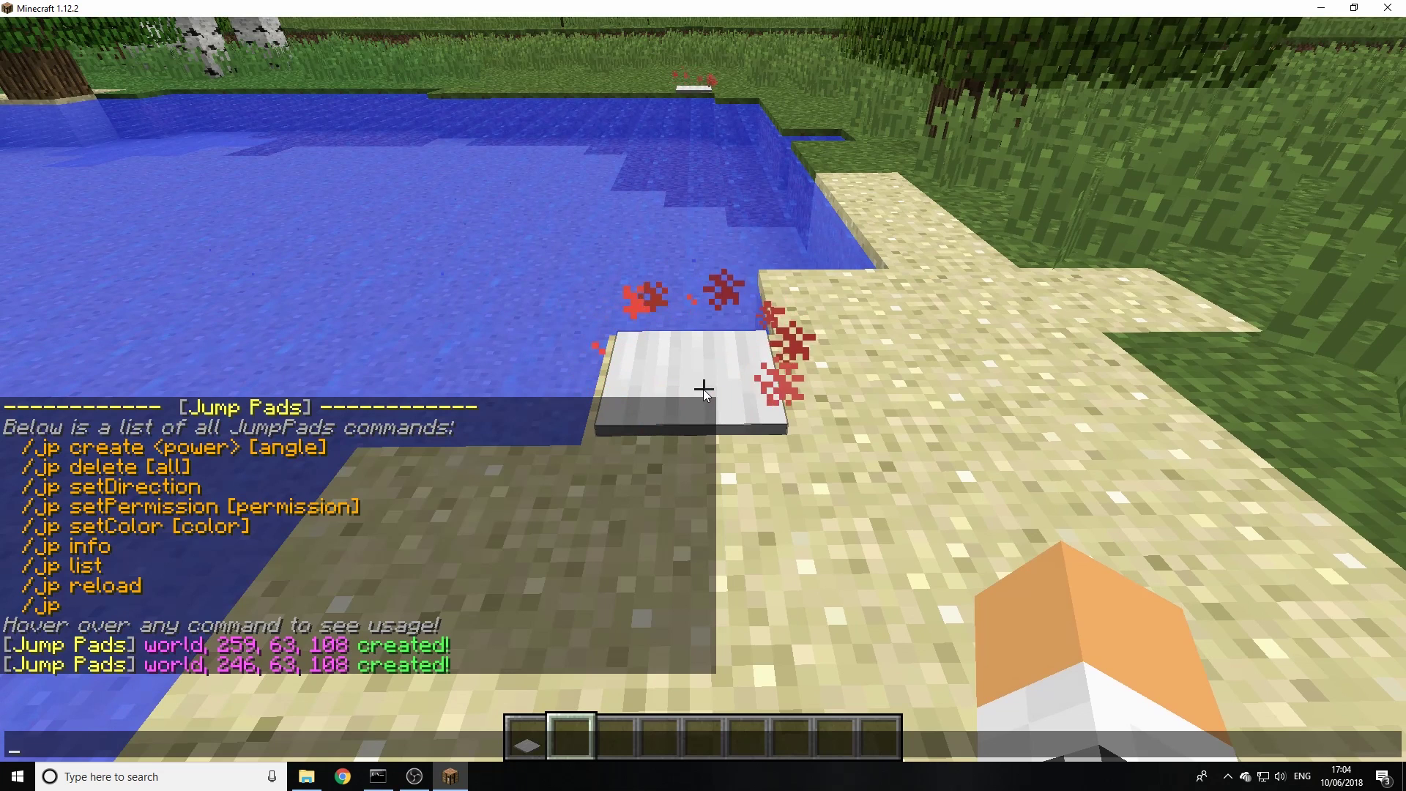
pyautogui.write('/jp')
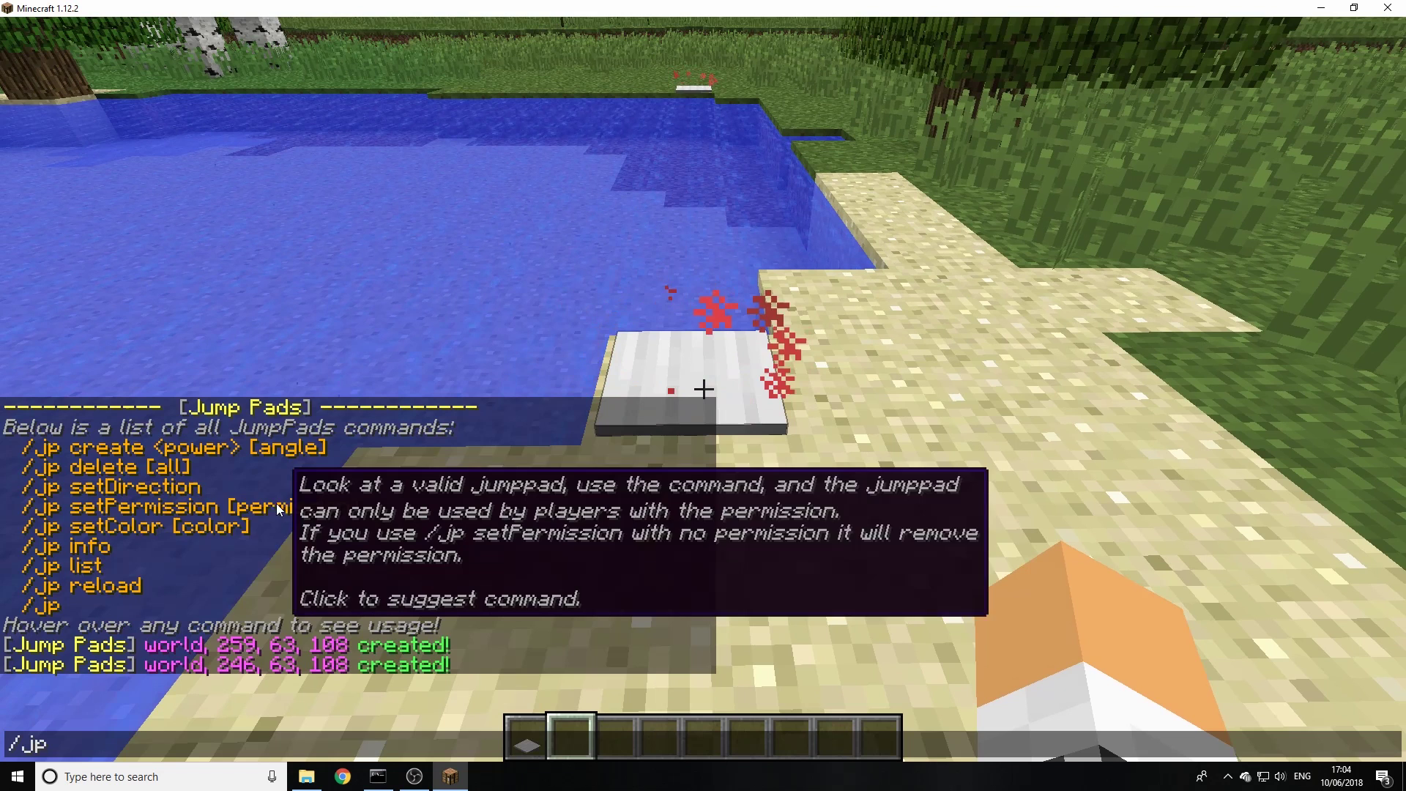
pyautogui.click(174, 507)
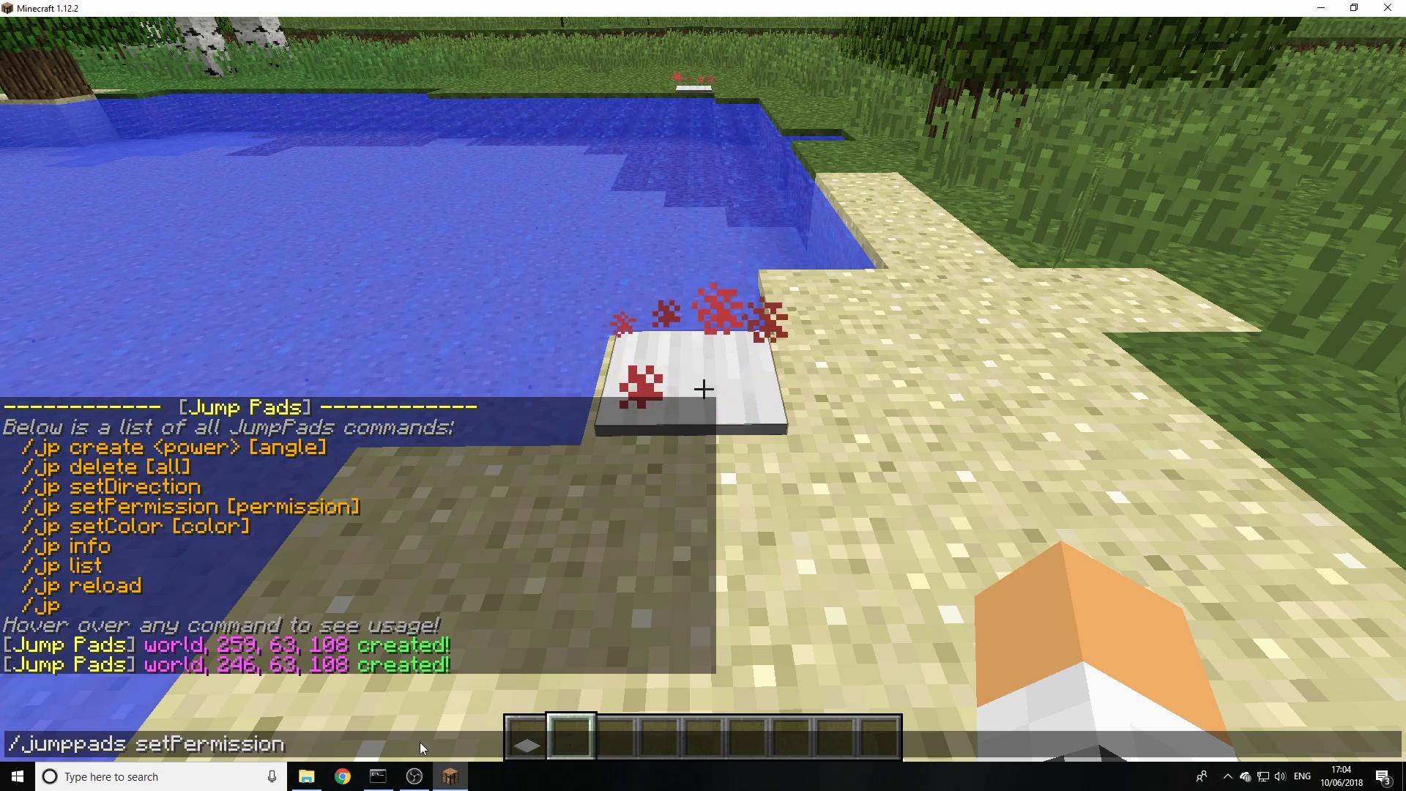
pyautogui.write('jp.')
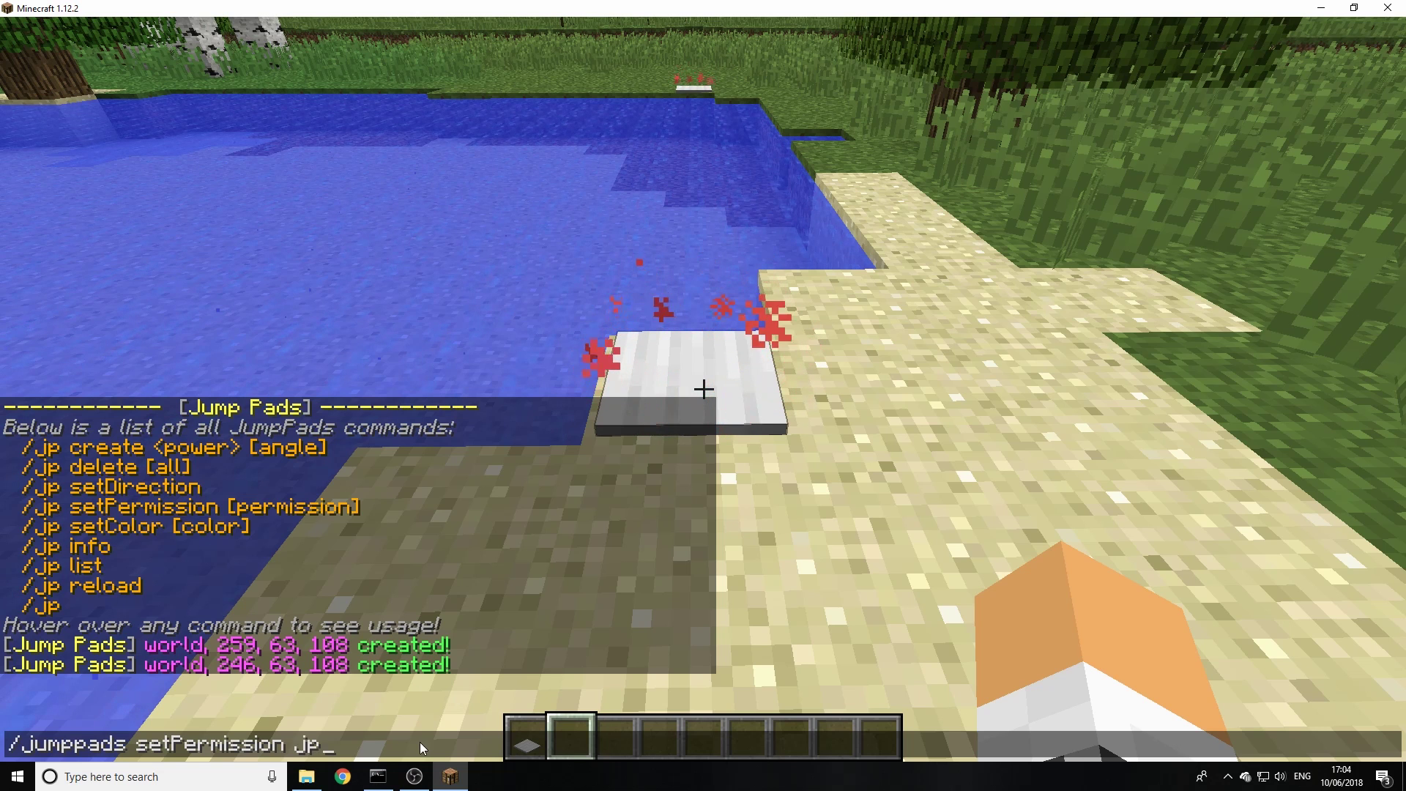
pyautogui.write('1')
pyautogui.press('Return')
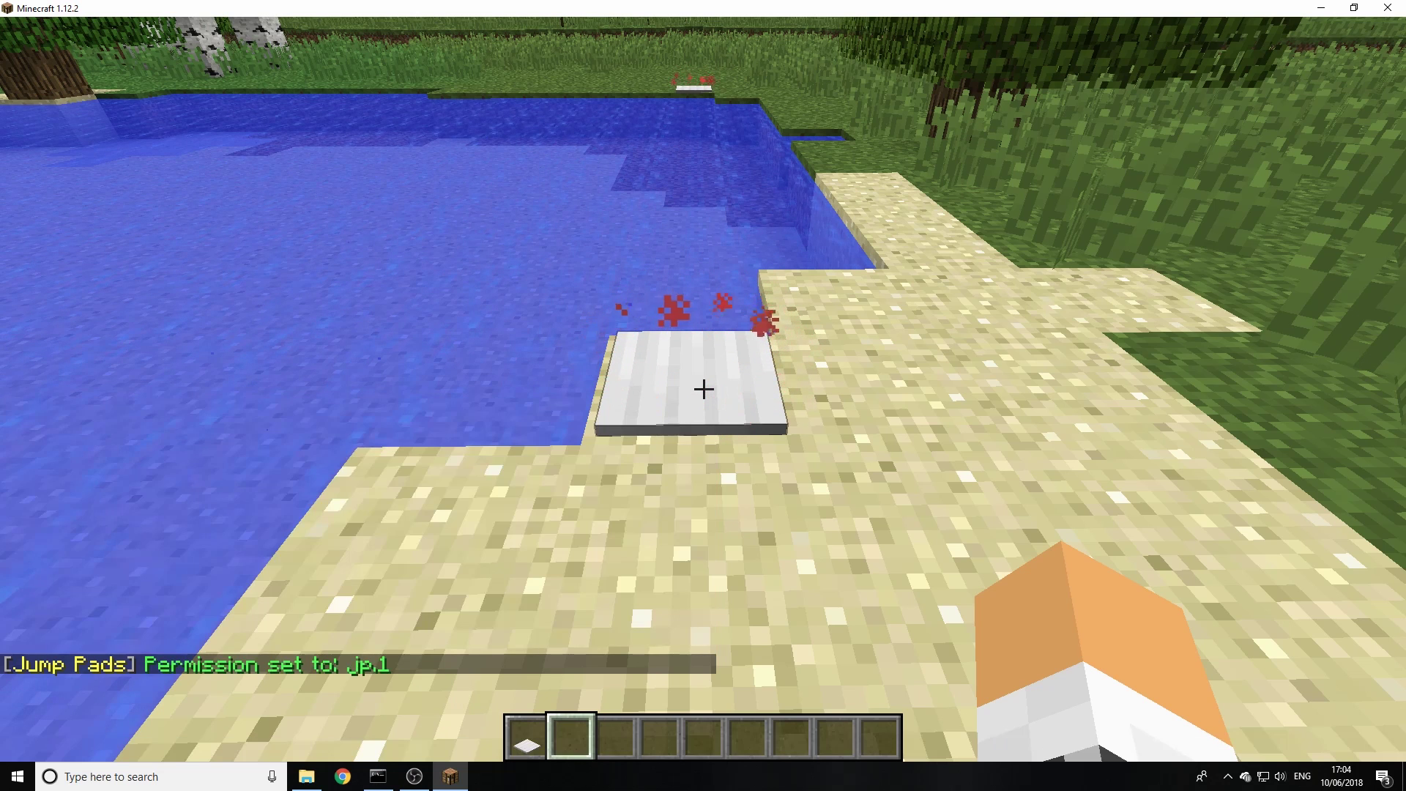
# Test launching from the permission-restricted sand pad and travel back to it
pyautogui.press('w')
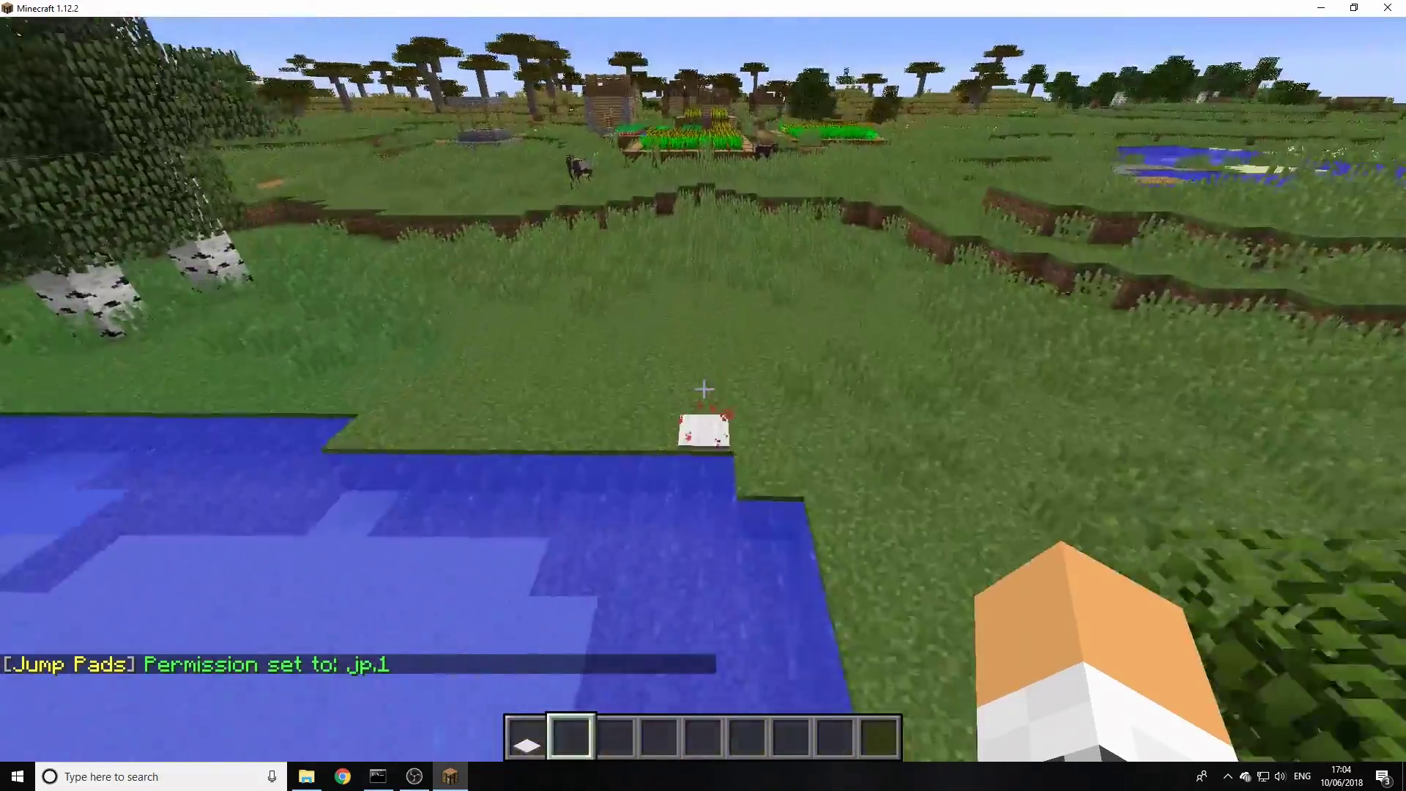
pyautogui.press('w')
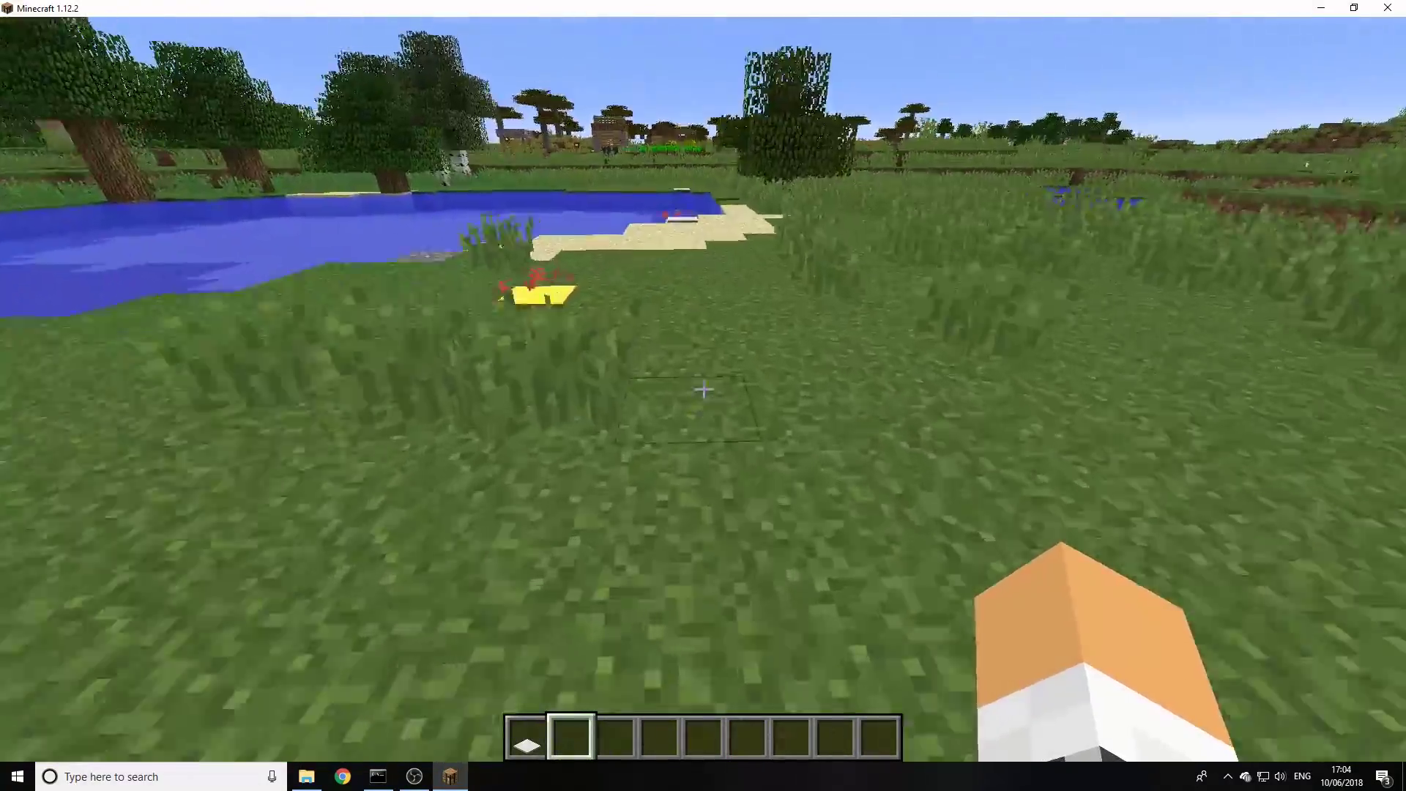
pyautogui.press('w')
# Display the details of the jump pad on the sand with /jp info
pyautogui.press('/')
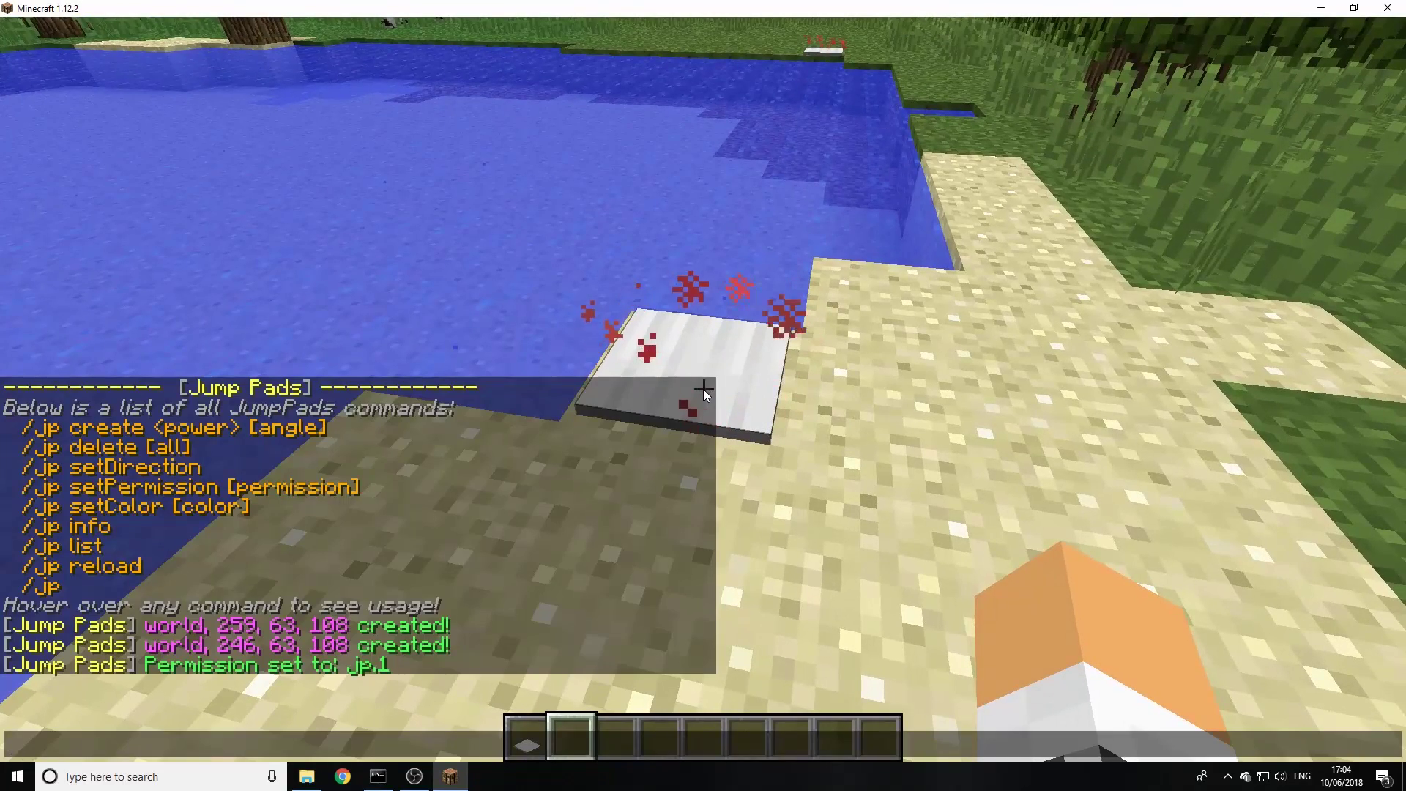
pyautogui.write('jp')
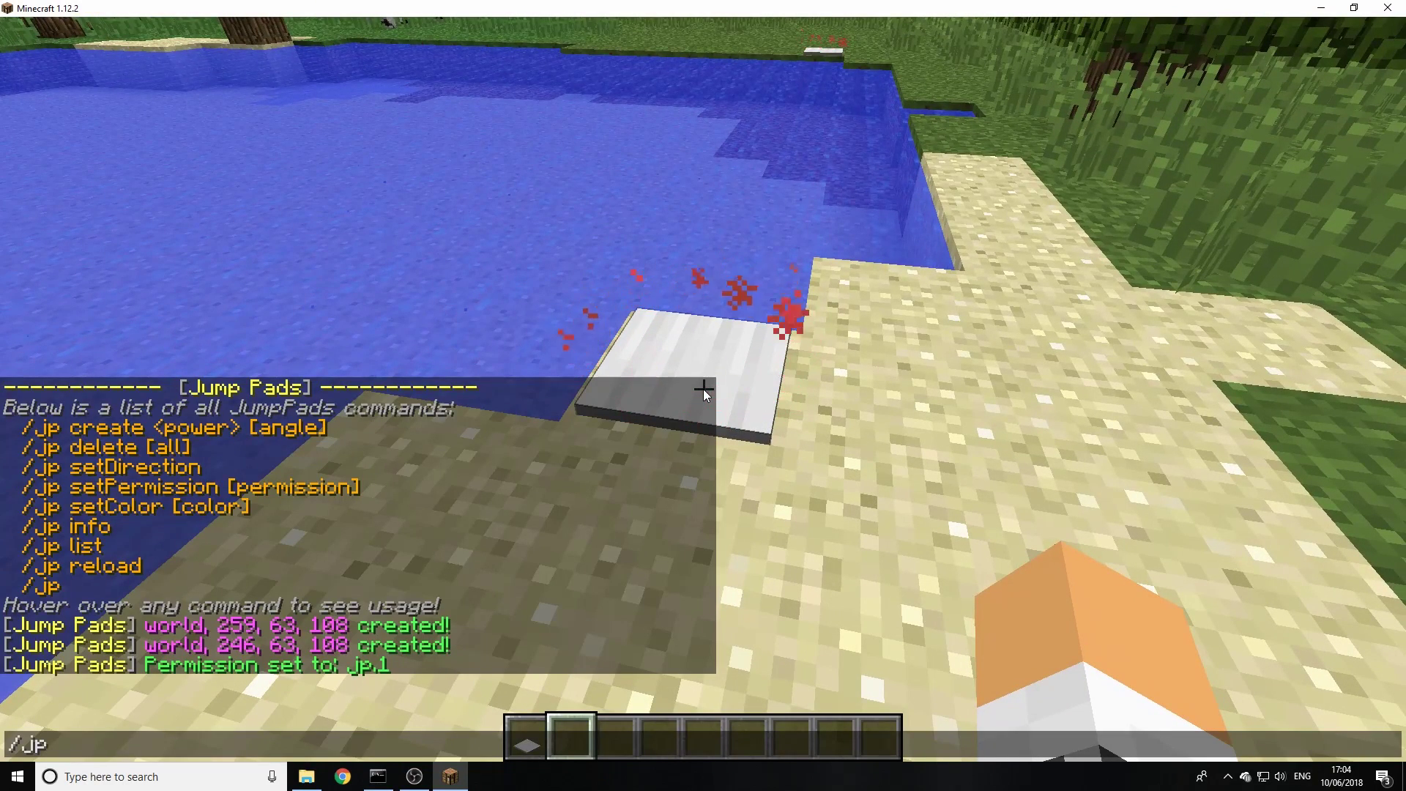
pyautogui.write(' info')
pyautogui.press('Return')
# Set the particle color of the jump pad on the sand to &a with the setColor command
pyautogui.press('t')
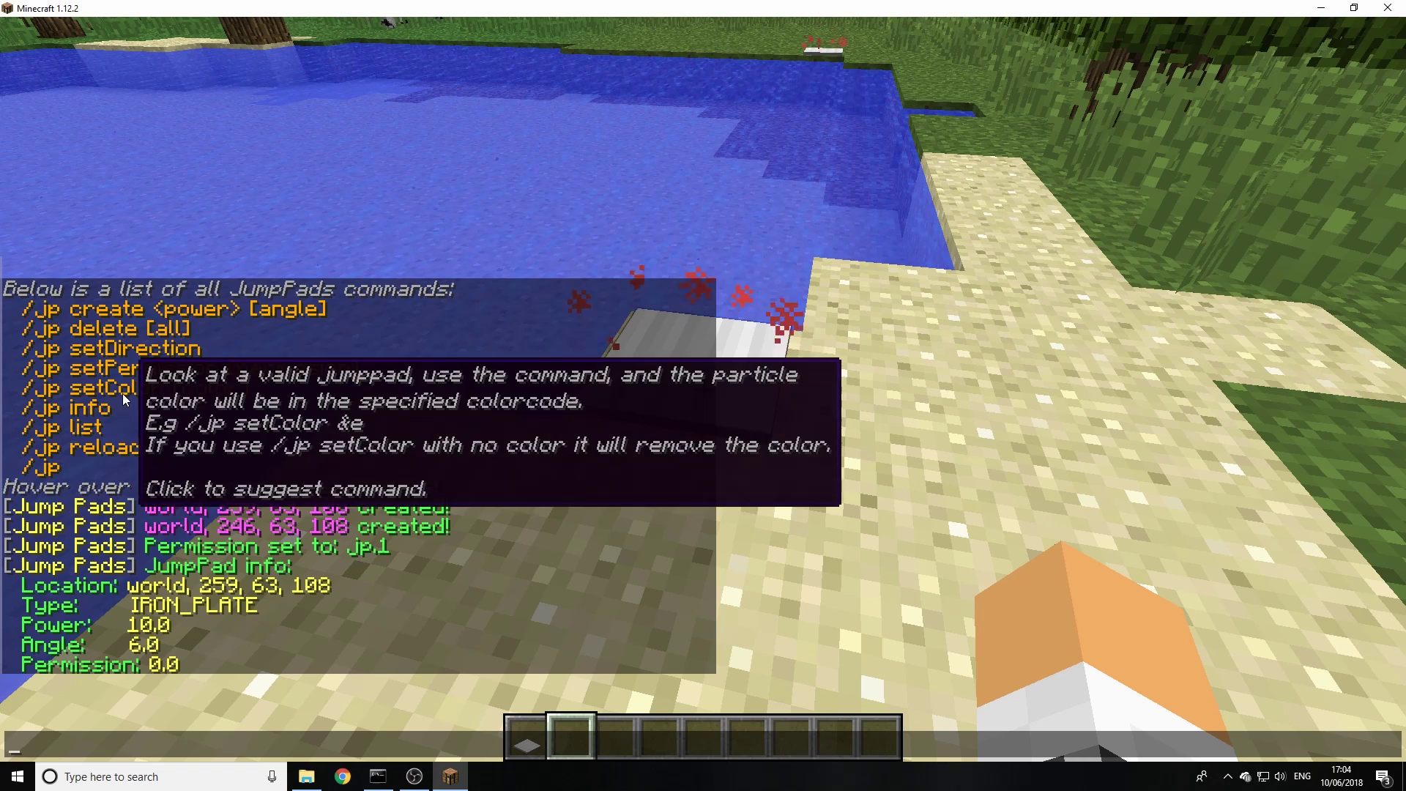
pyautogui.click(121, 391)
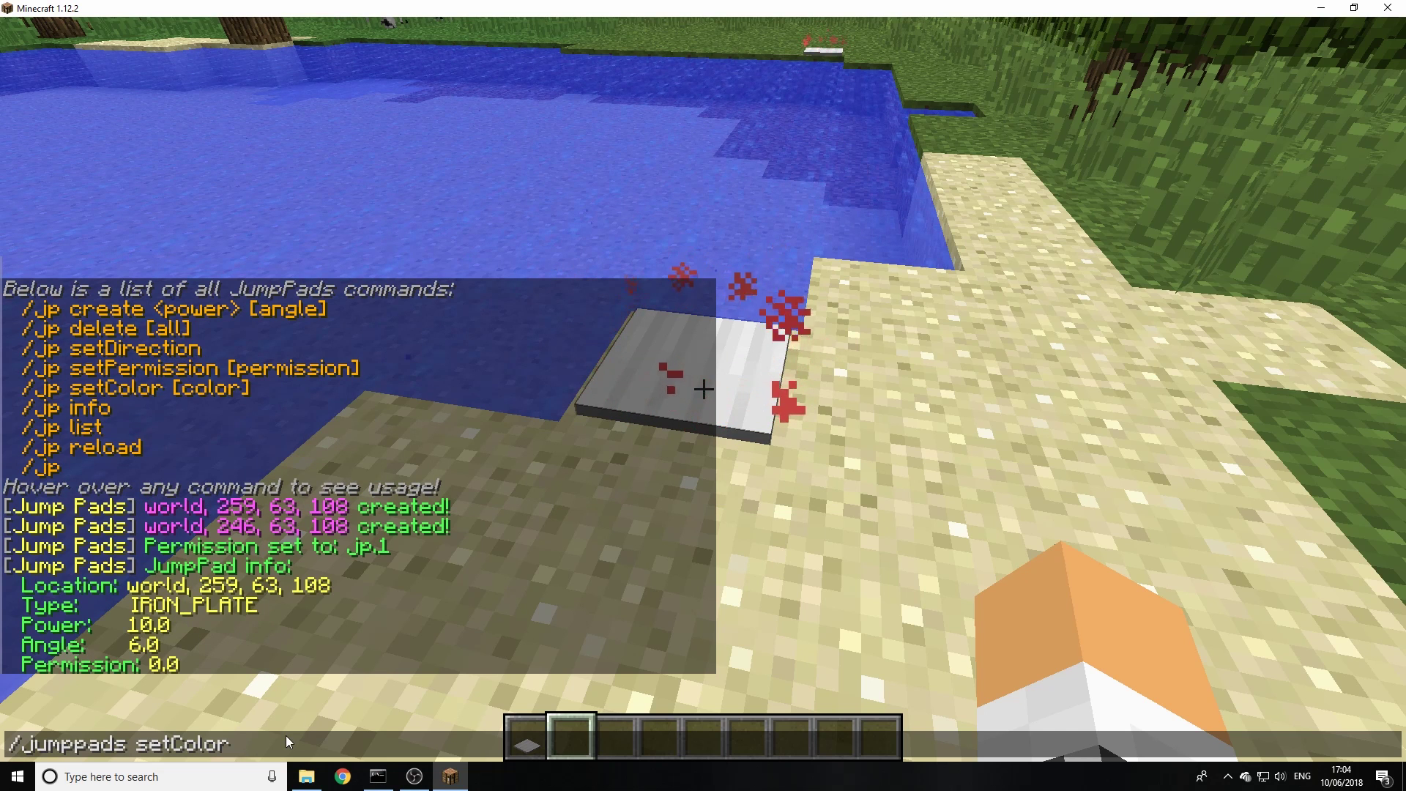
pyautogui.write('&')
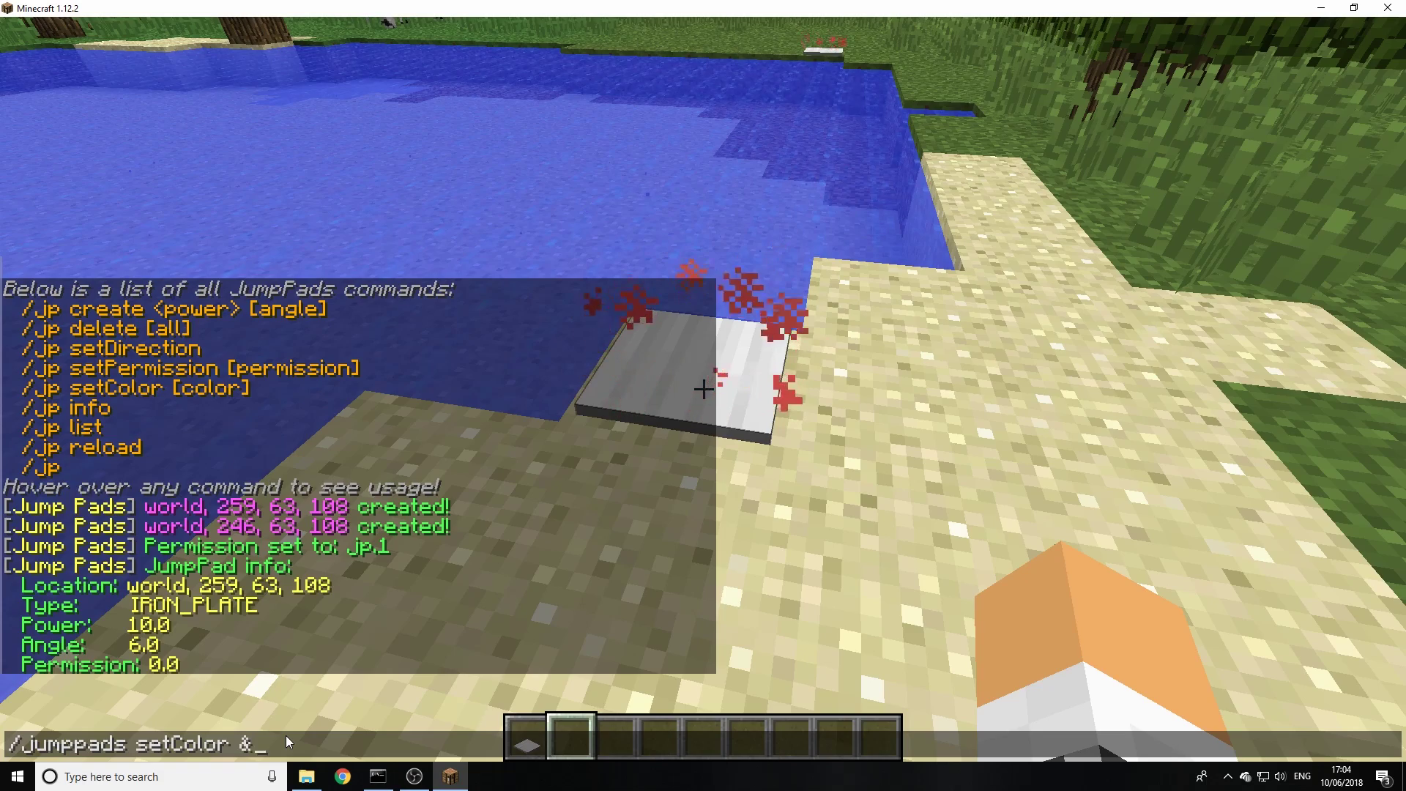
pyautogui.write('a')
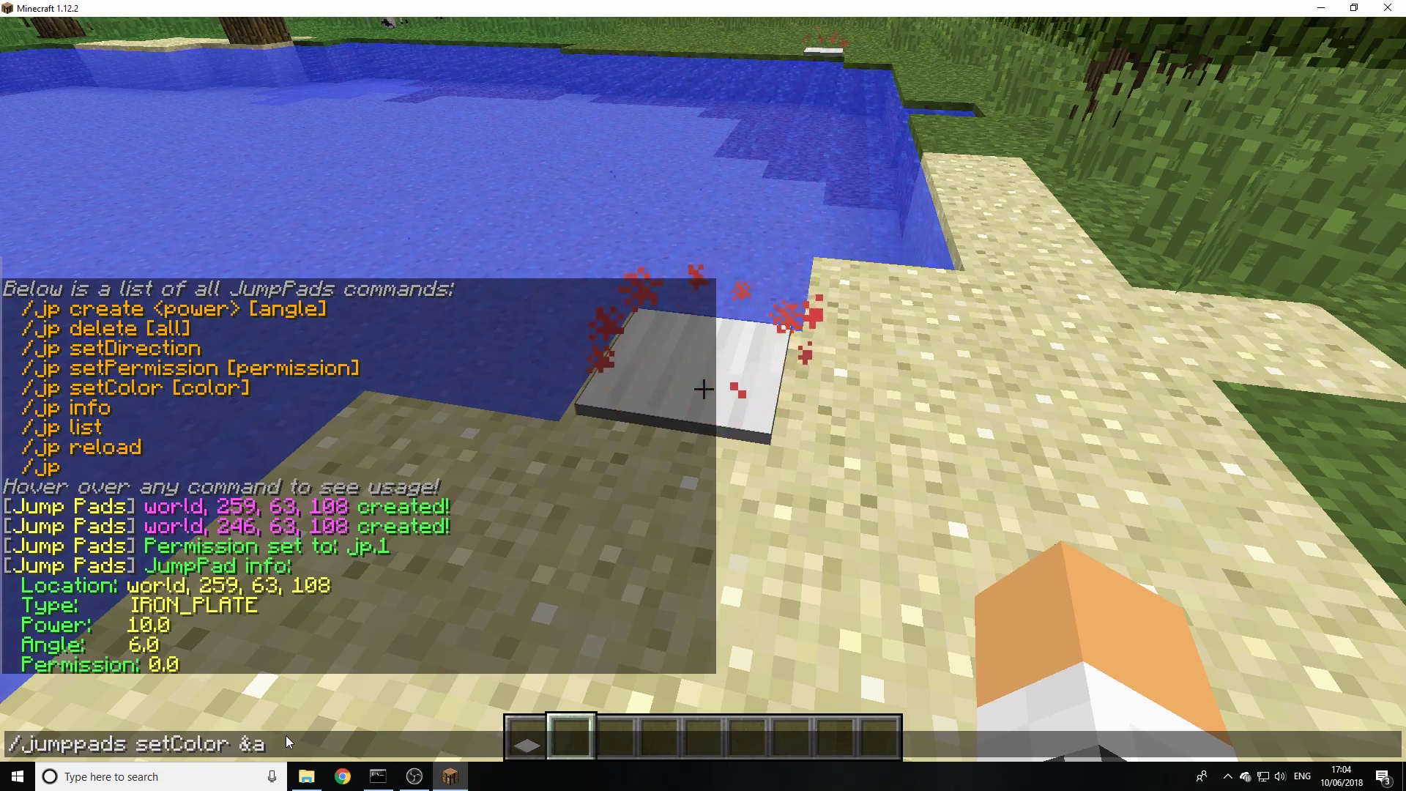
pyautogui.press('Return')
# Launch from the recolored pad to examine its trail and travel along the chain of jump pads around the lake
pyautogui.press('a')
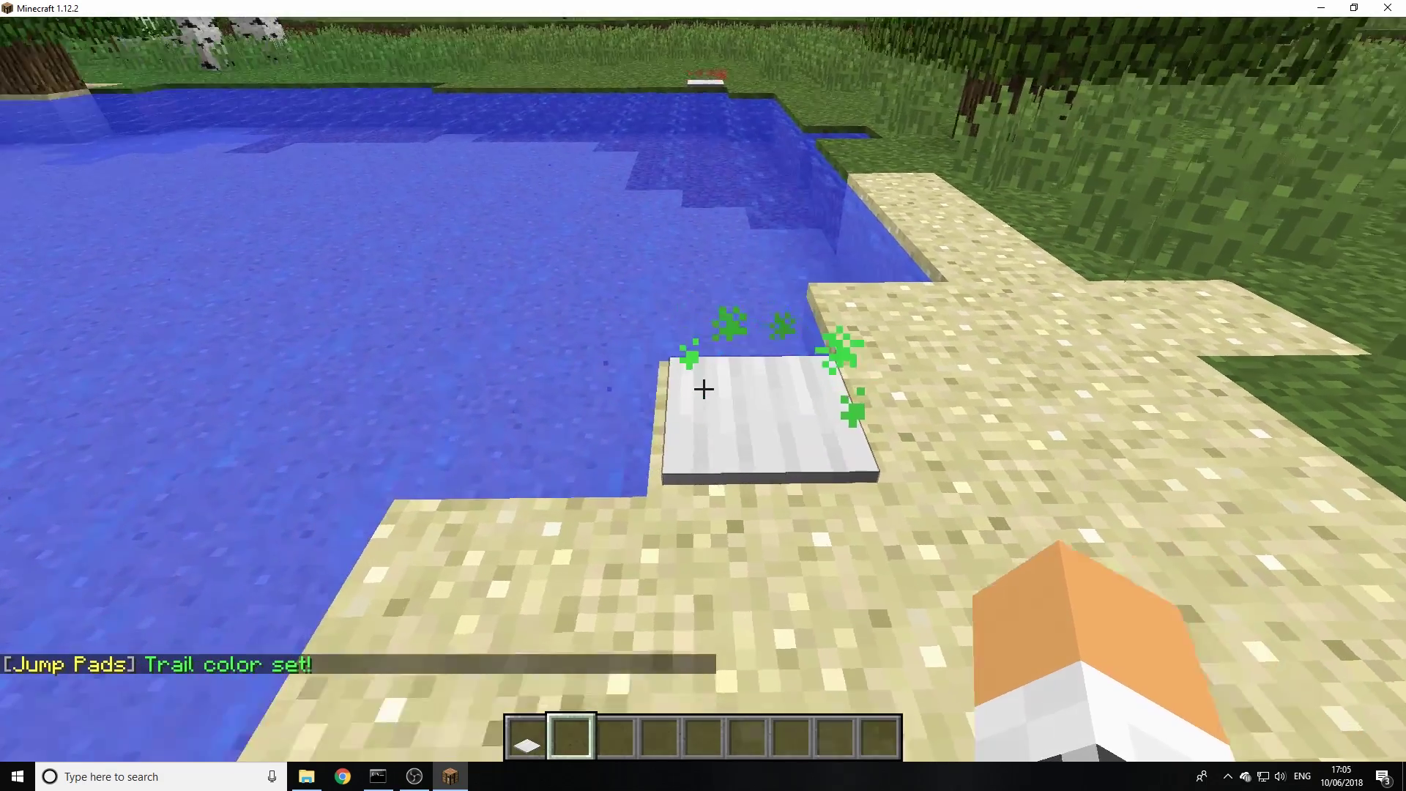
pyautogui.press('w')
pyautogui.moveTo(703, 388)
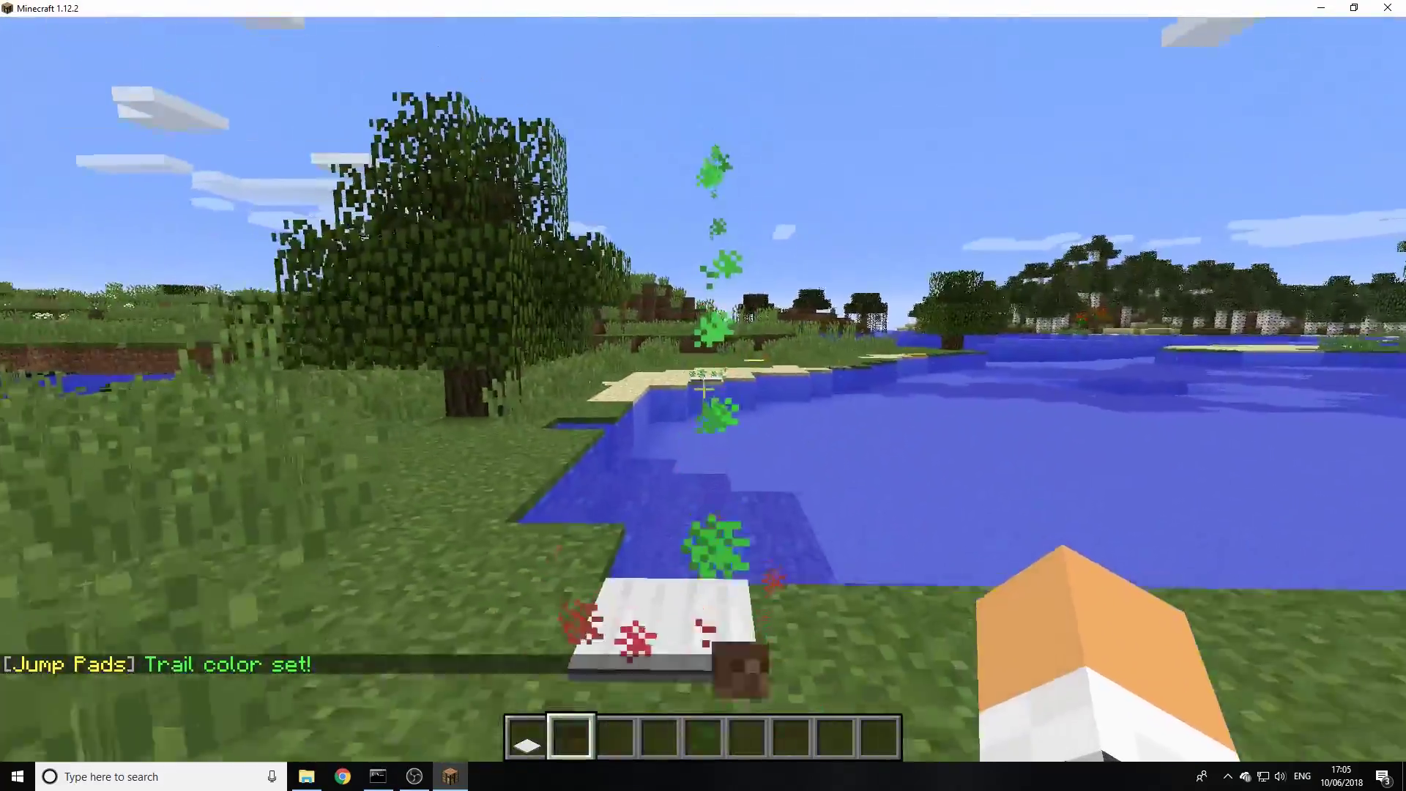
pyautogui.press('w')
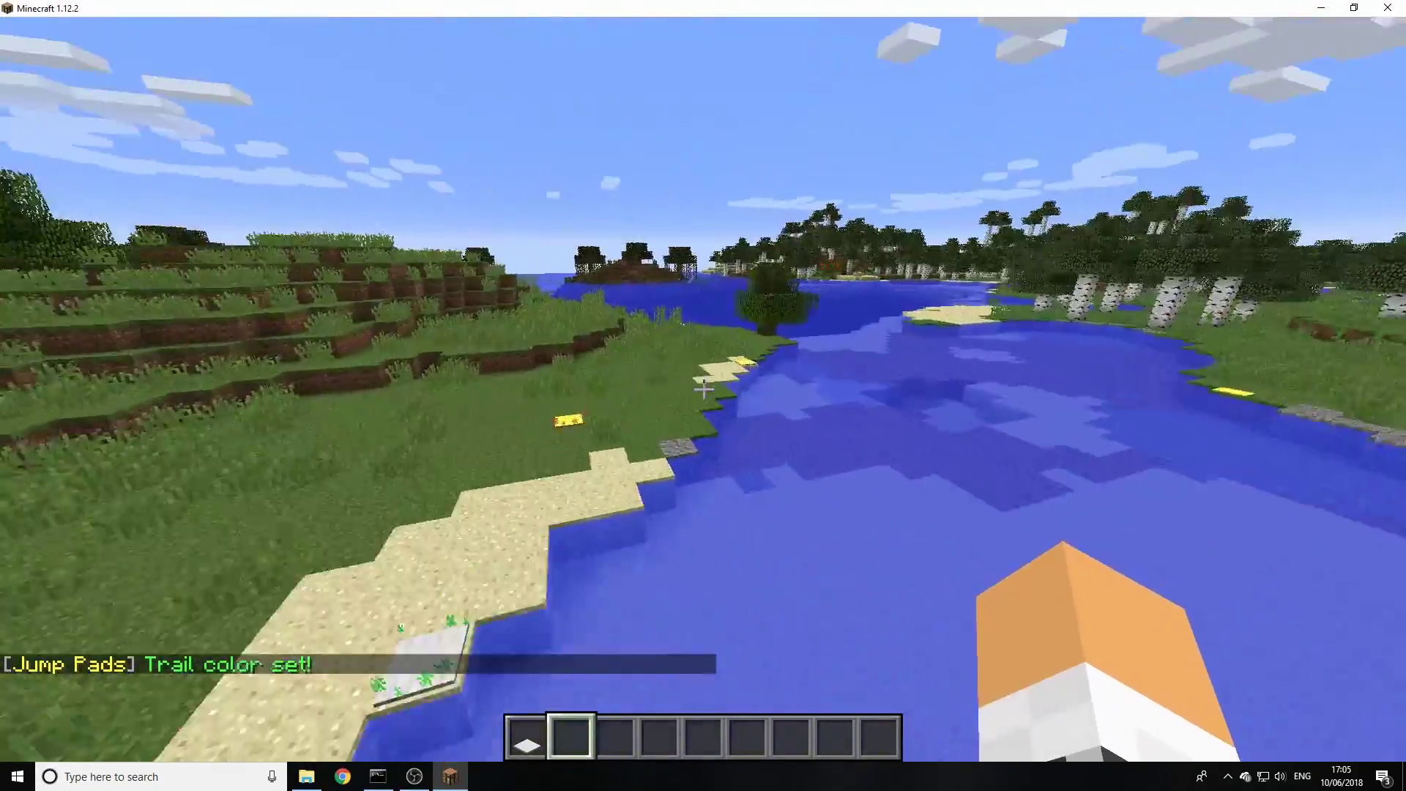
pyautogui.press('w')
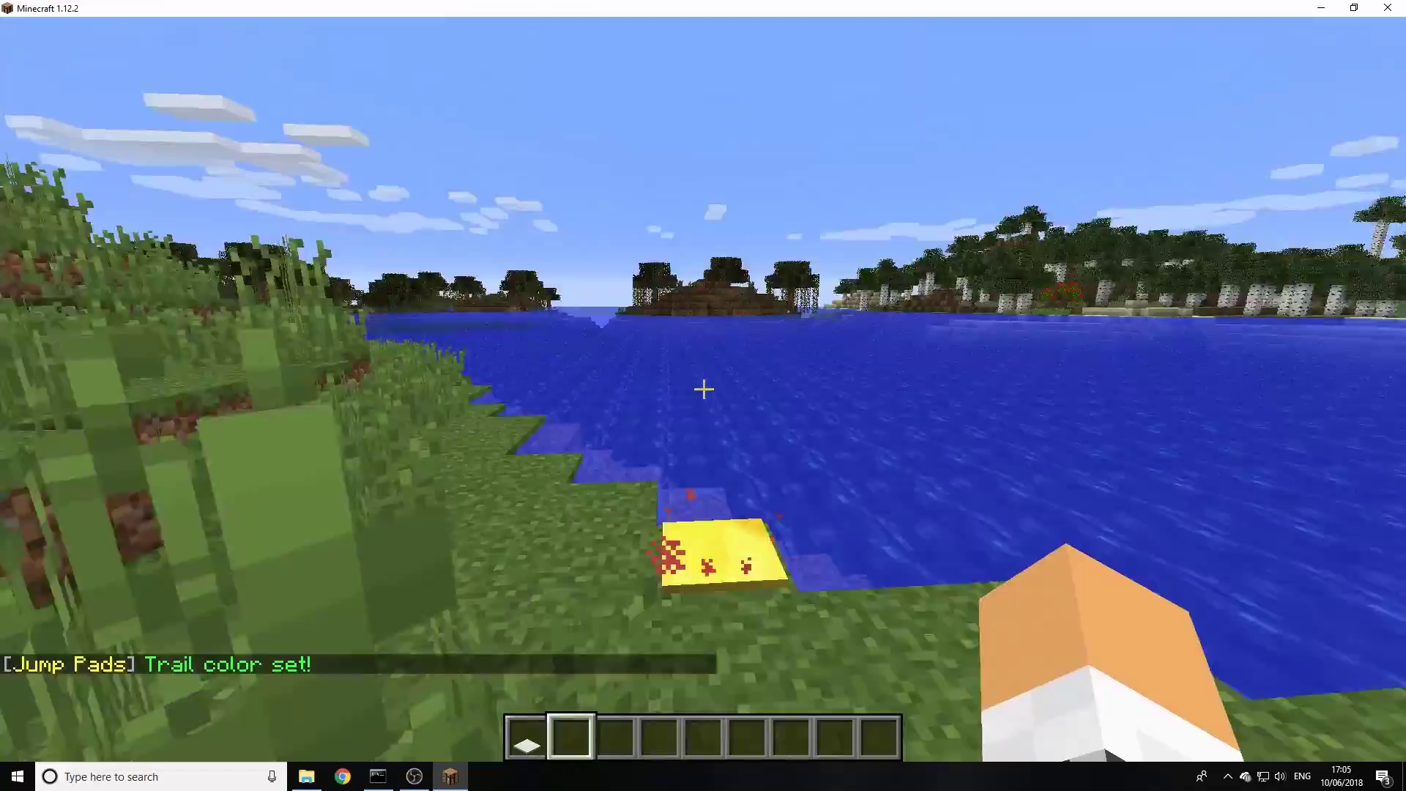
pyautogui.press('w')
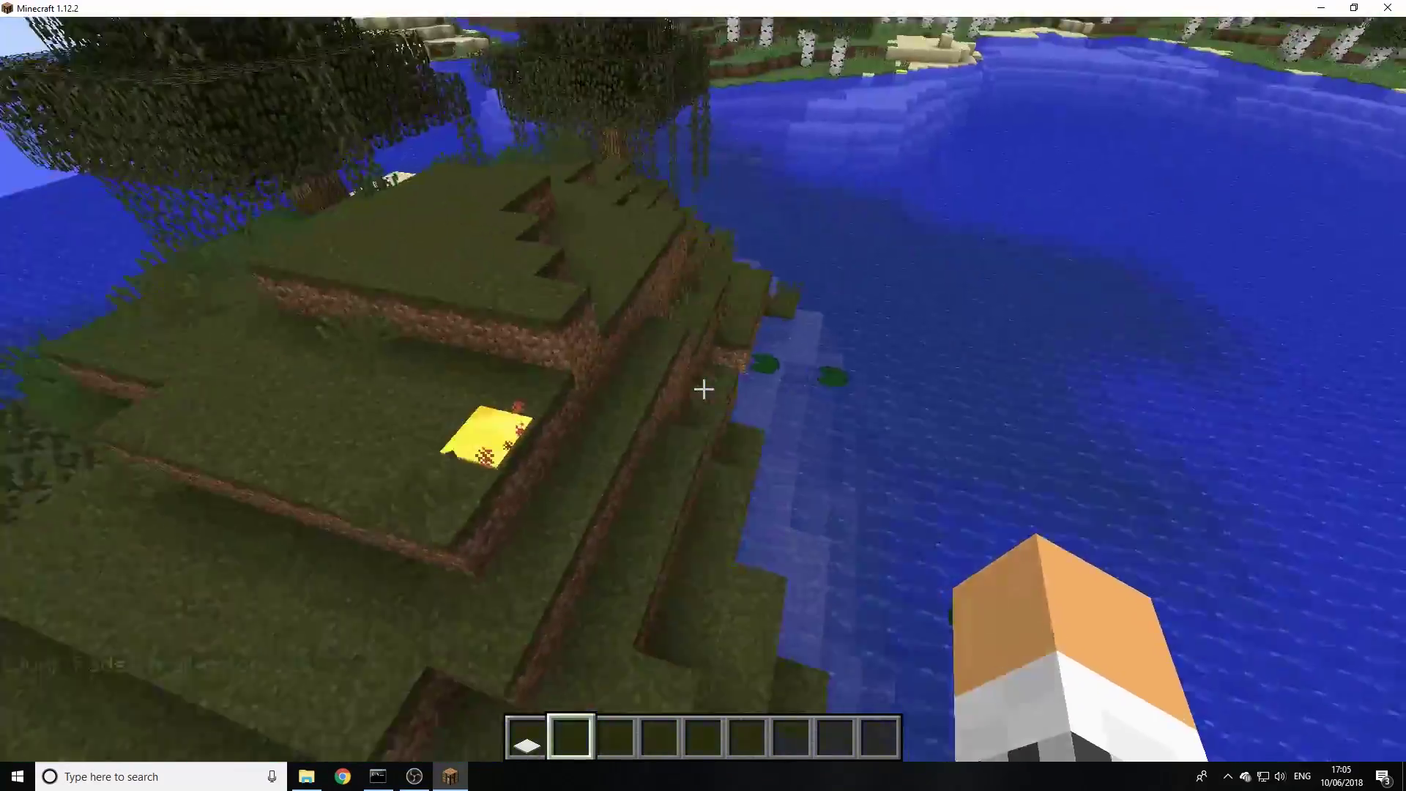
pyautogui.press('w')
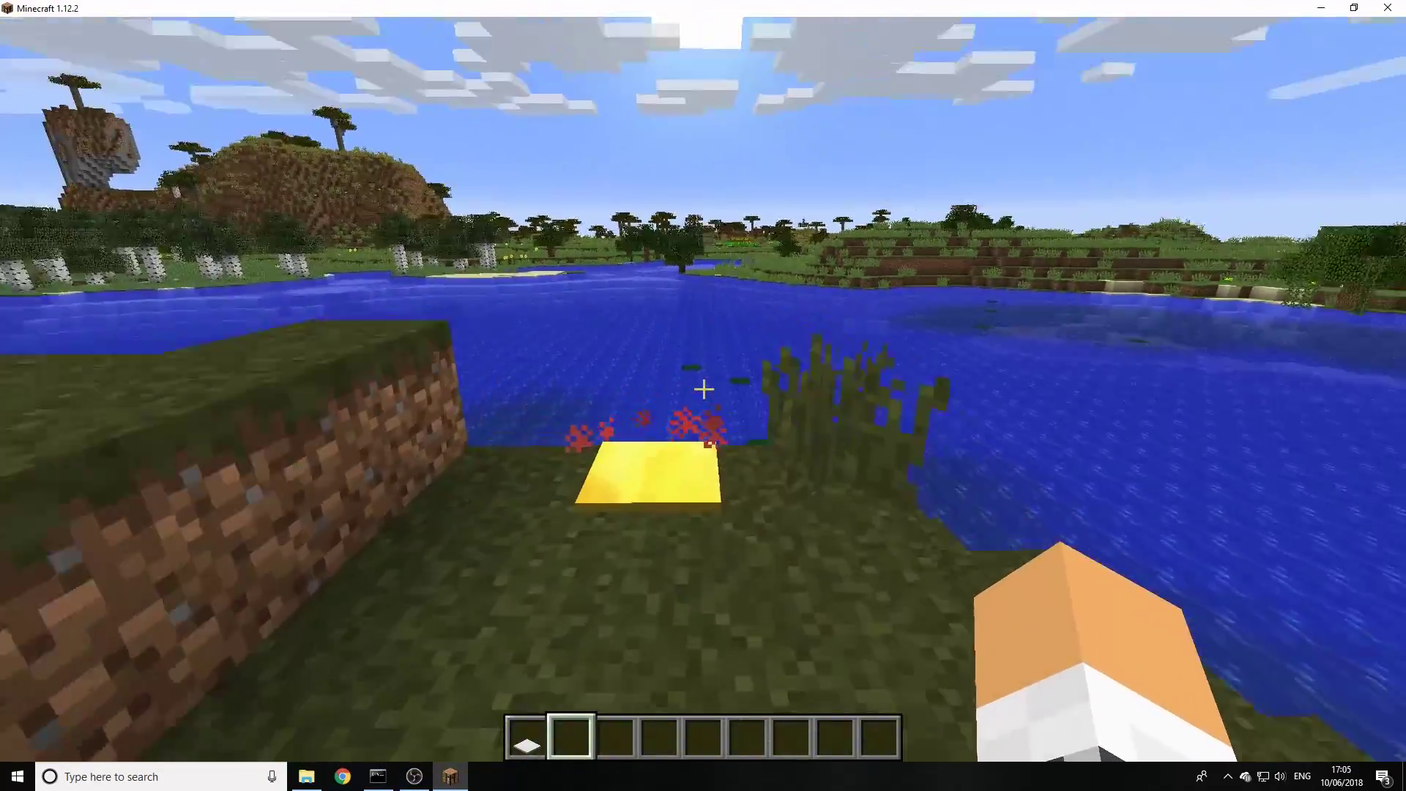
pyautogui.press('w')
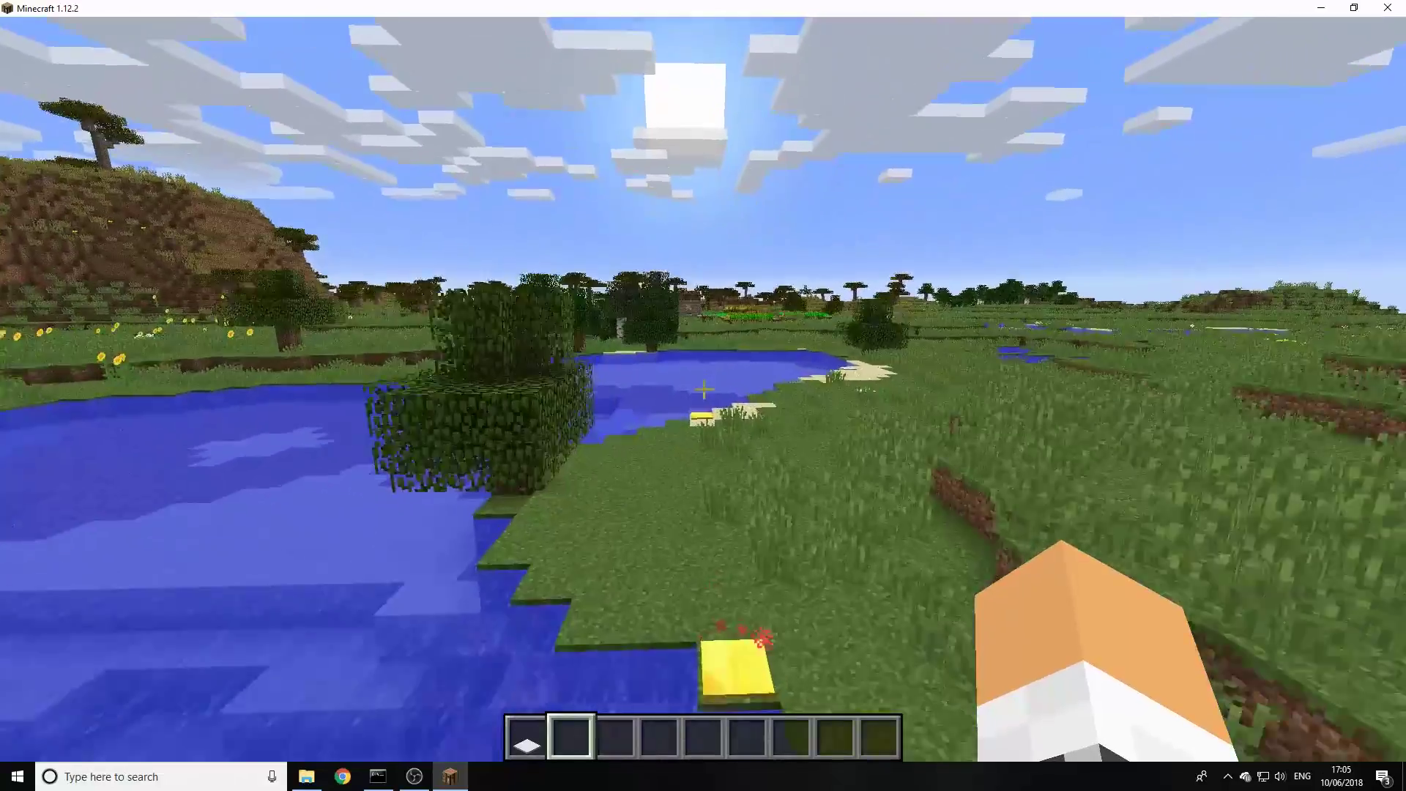
pyautogui.press('w')
# List all jump pads and teleport to the one at world, 246, 63, 108
pyautogui.press('t')
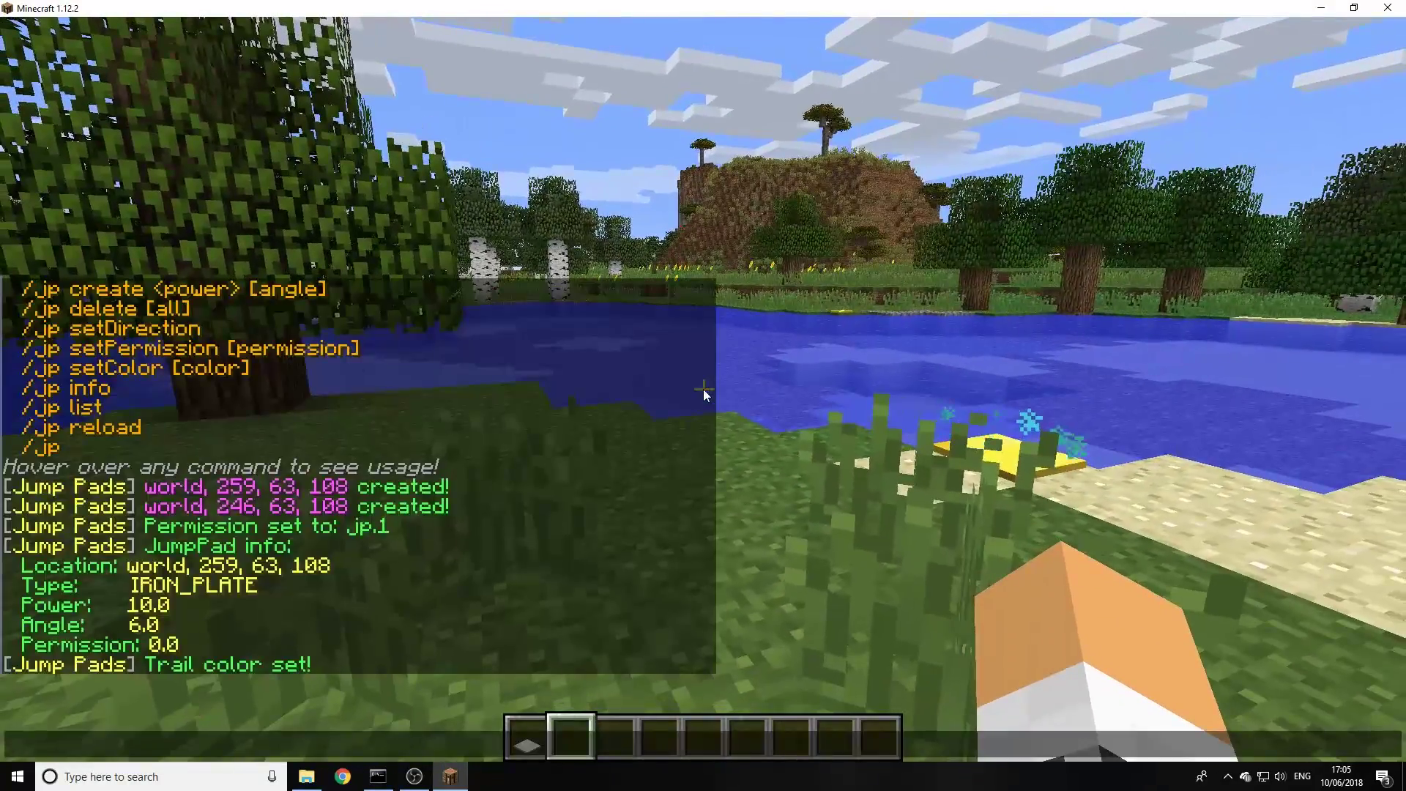
pyautogui.click(86, 406)
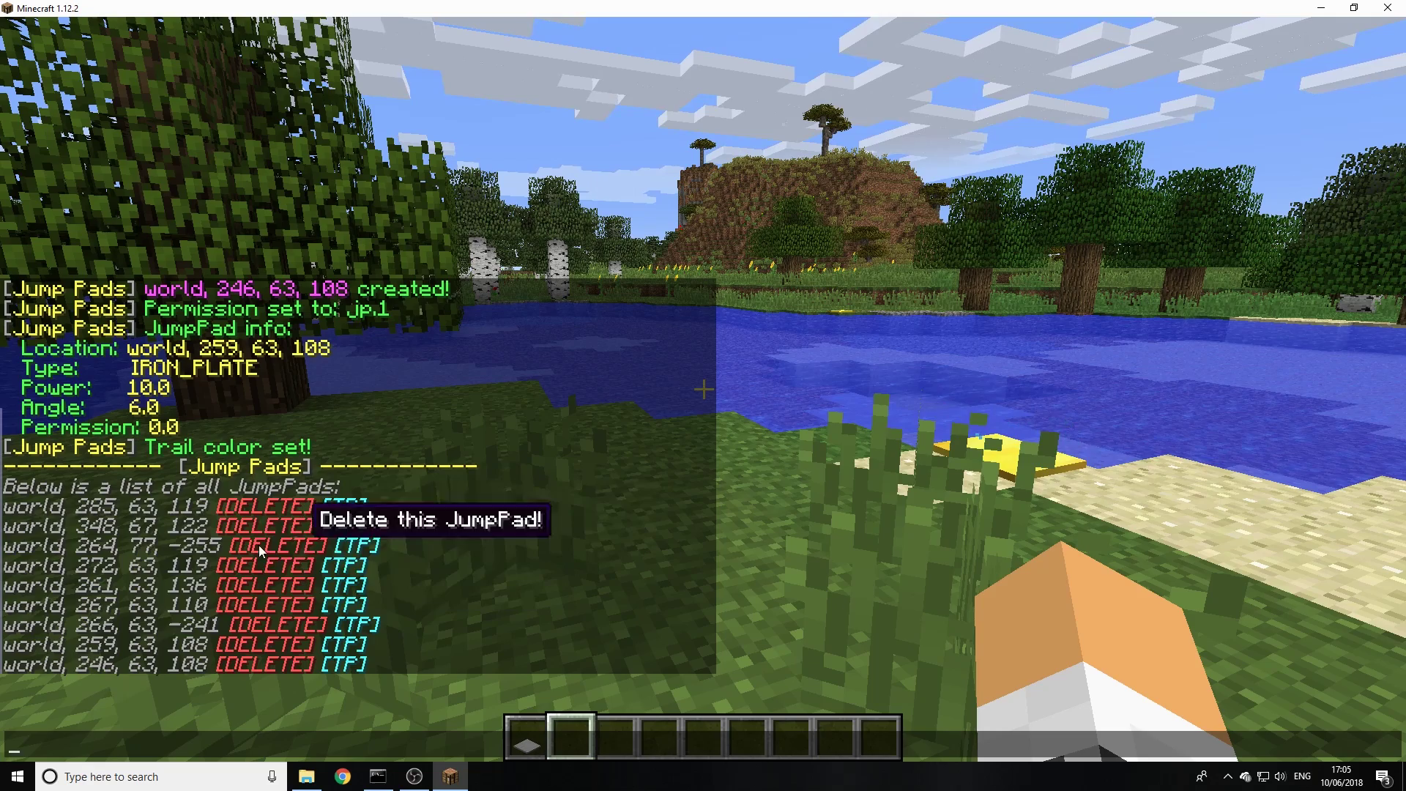
pyautogui.click(340, 665)
pyautogui.press('Escape')
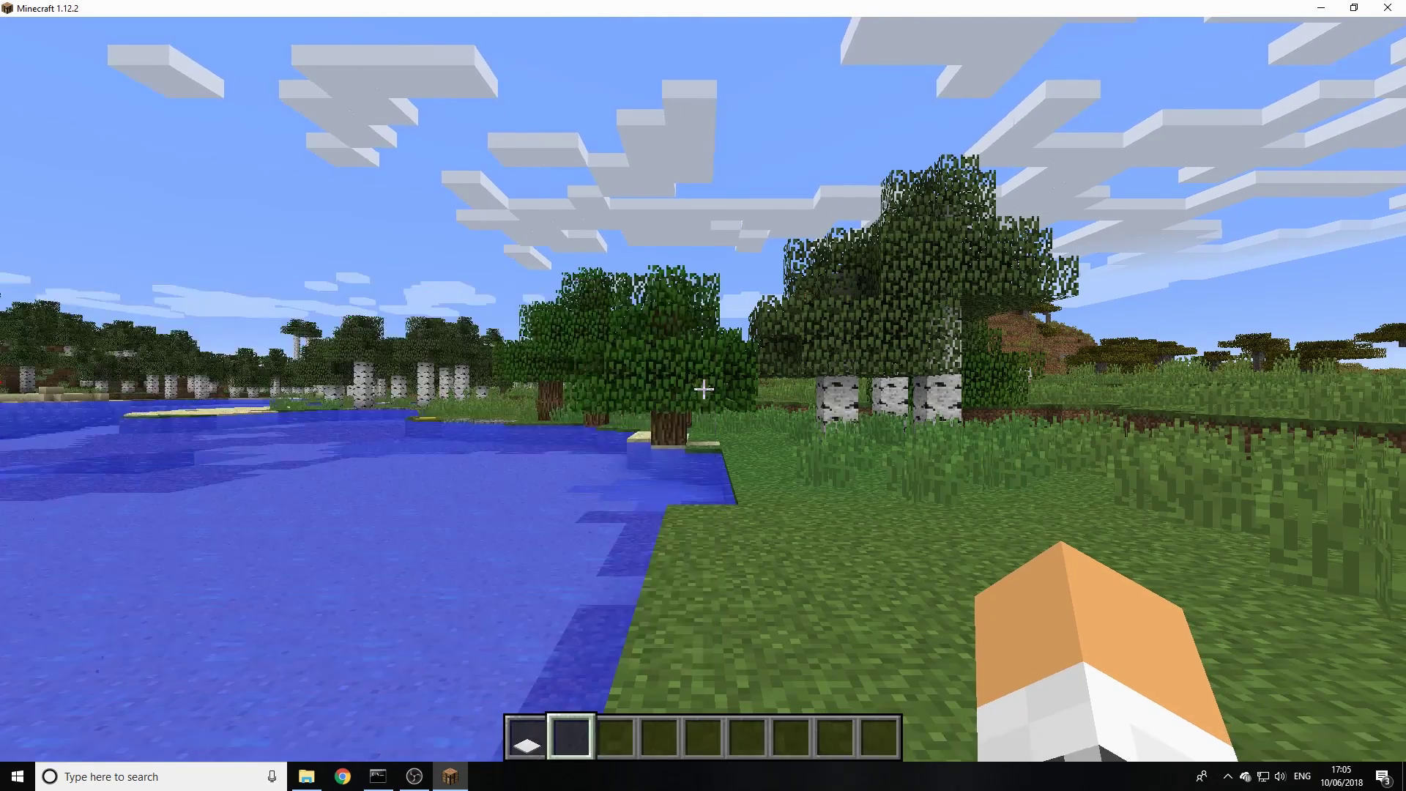
# Delete the jump pad at world, 246, 63, 108 through the jump pad list
pyautogui.press('t')
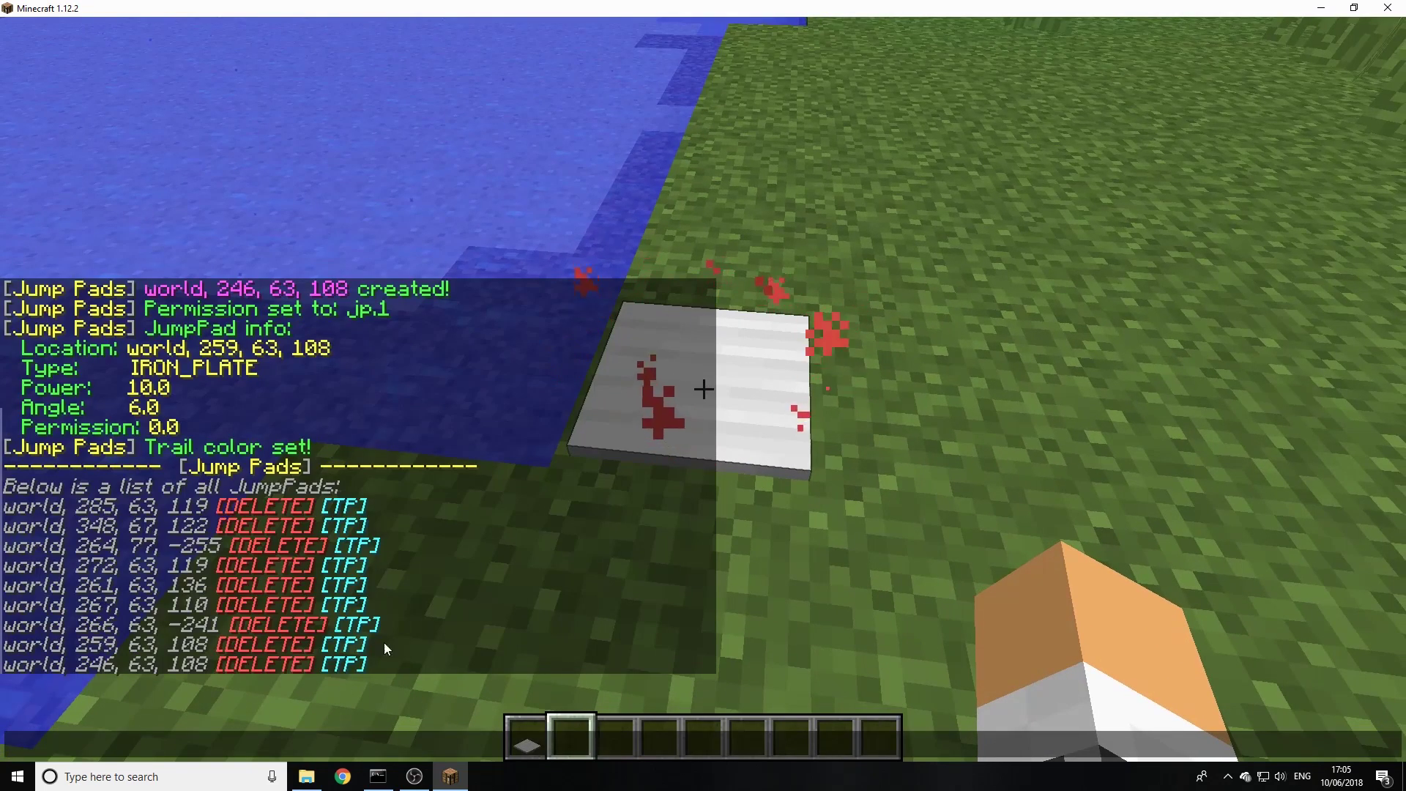
pyautogui.click(288, 665)
pyautogui.scroll(2, 606, 600)
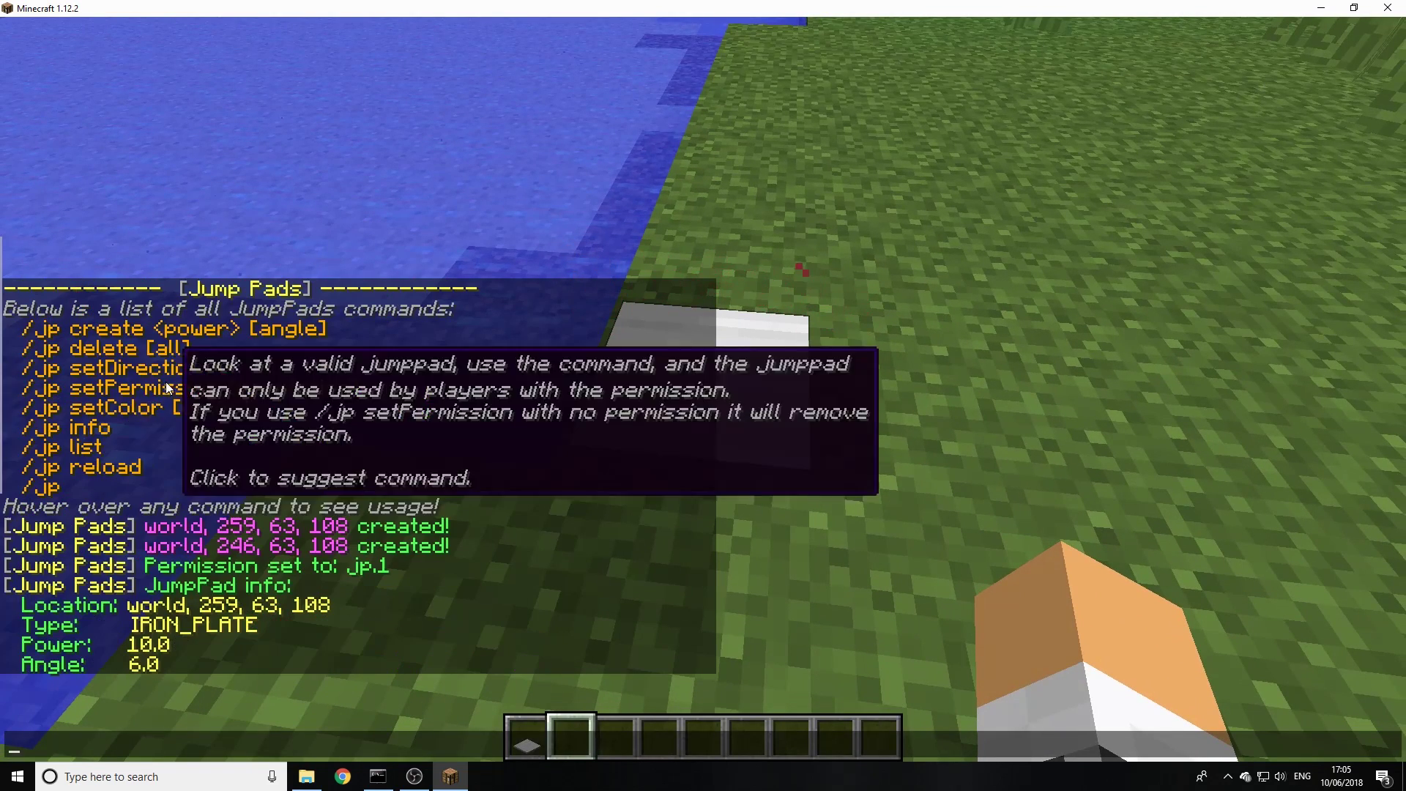
# Review the usage notes of the commands in the JumpPads command list
pyautogui.moveTo(178, 335)
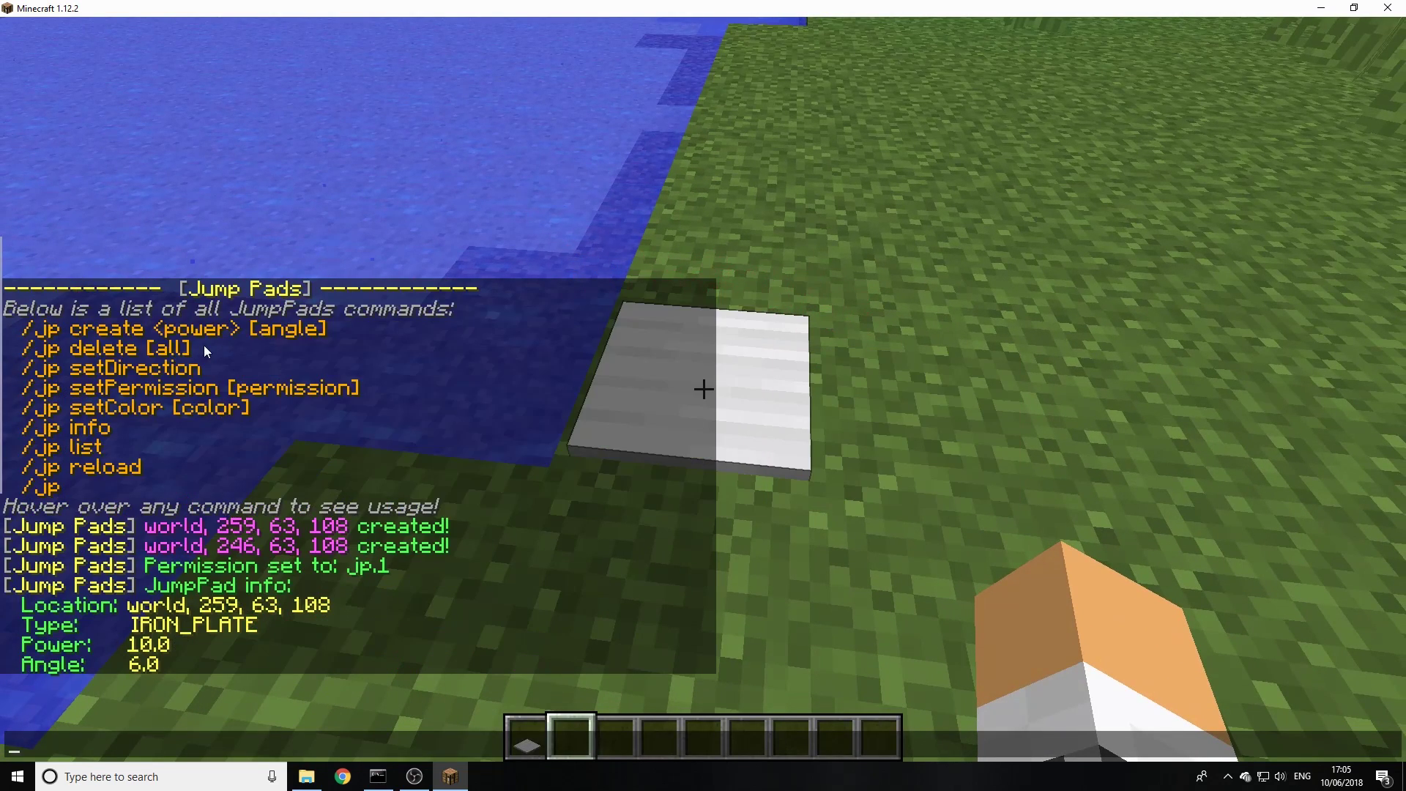
pyautogui.moveTo(129, 474)
pyautogui.press('Escape')
# Switch to File Explorer and examine the permission and color entries of pad world, 259, 63, 108 in the JumpPads plugin's jumppads.yml
pyautogui.press('e')
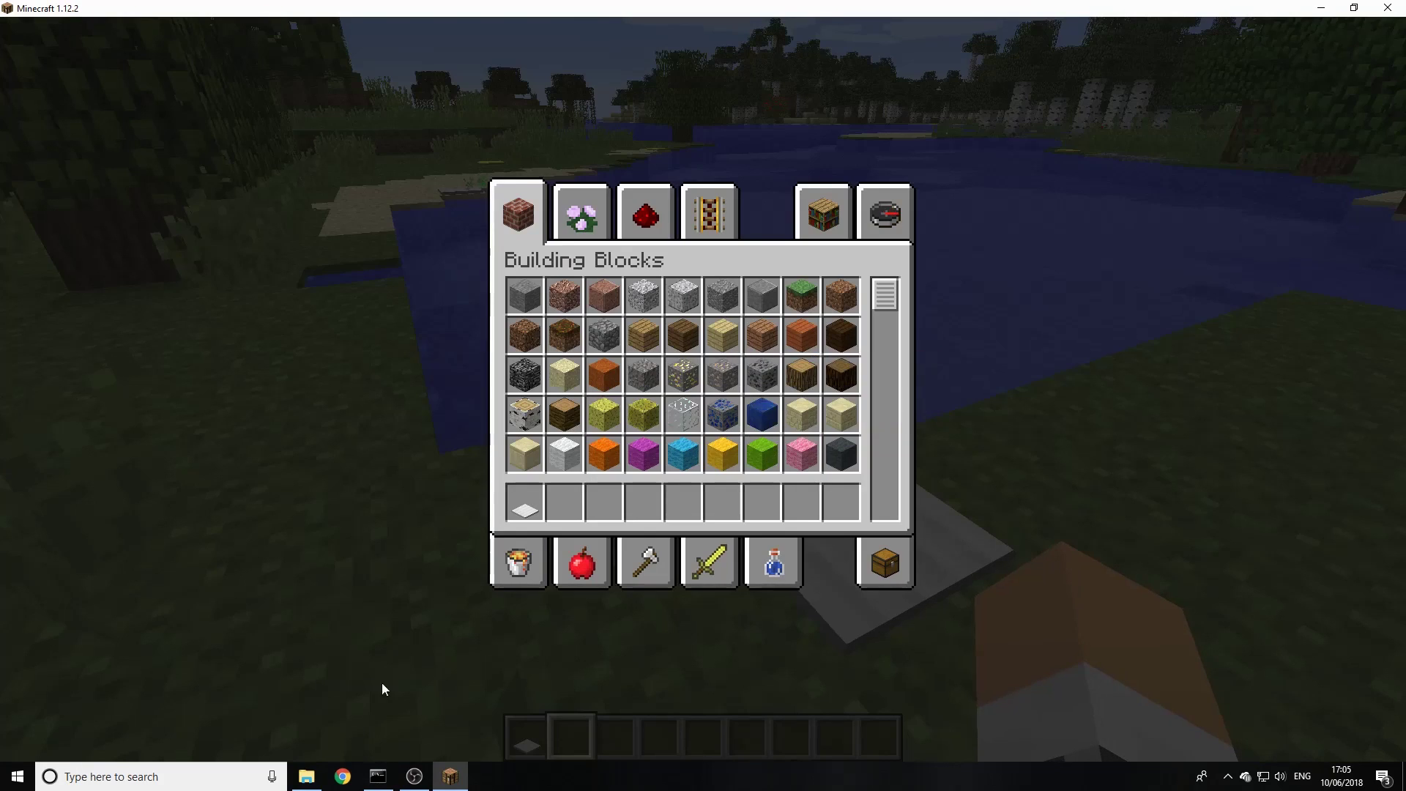
pyautogui.click(306, 777)
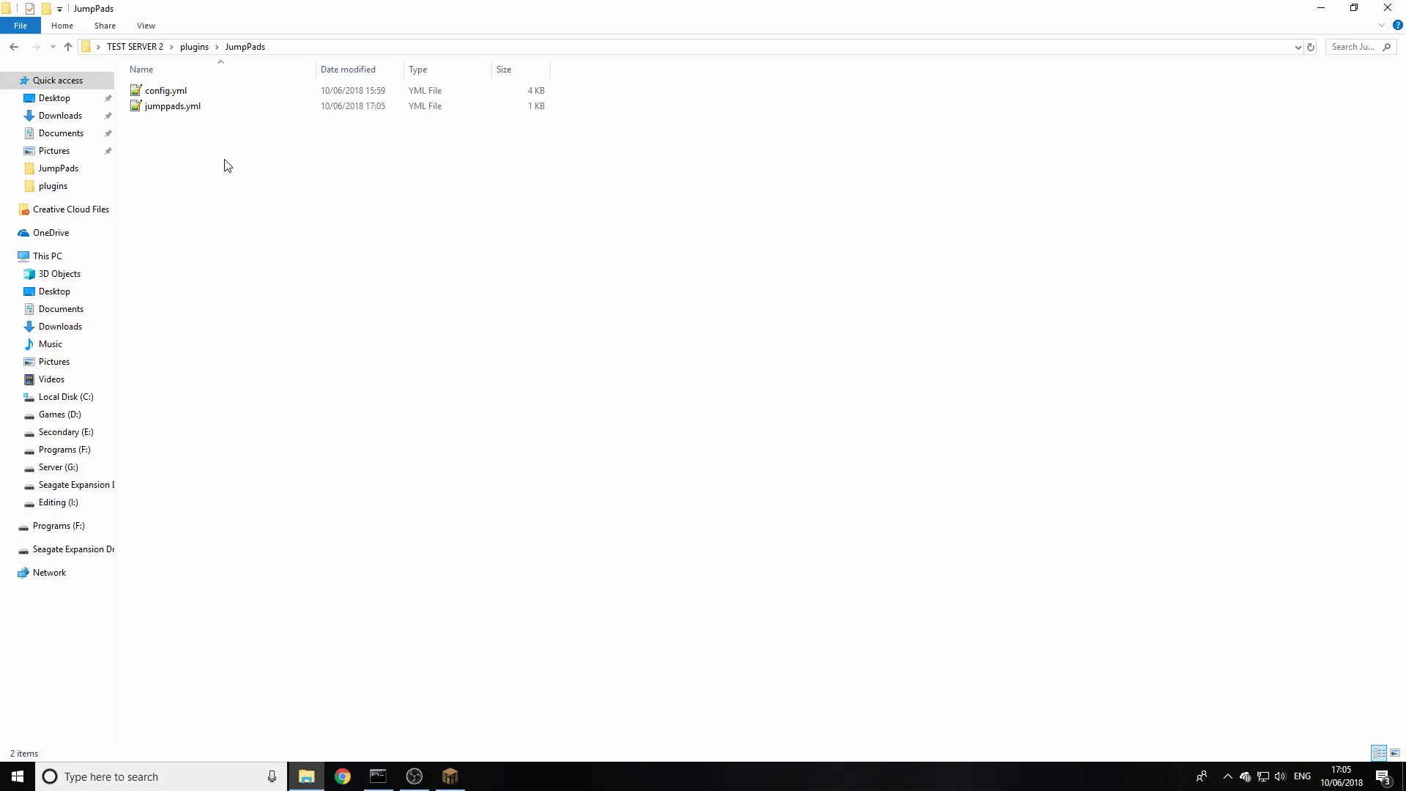
pyautogui.doubleClick(172, 107)
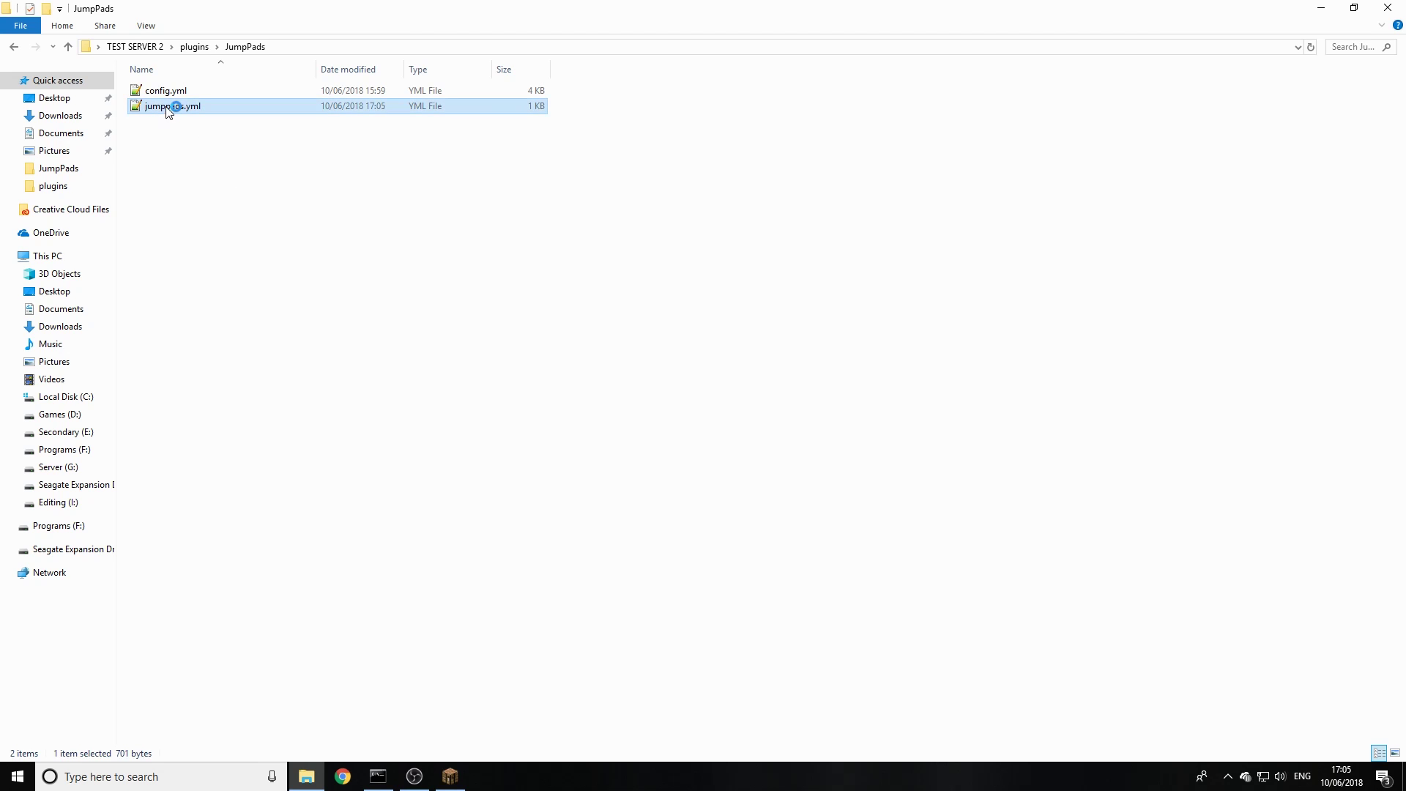
pyautogui.click(605, 526)
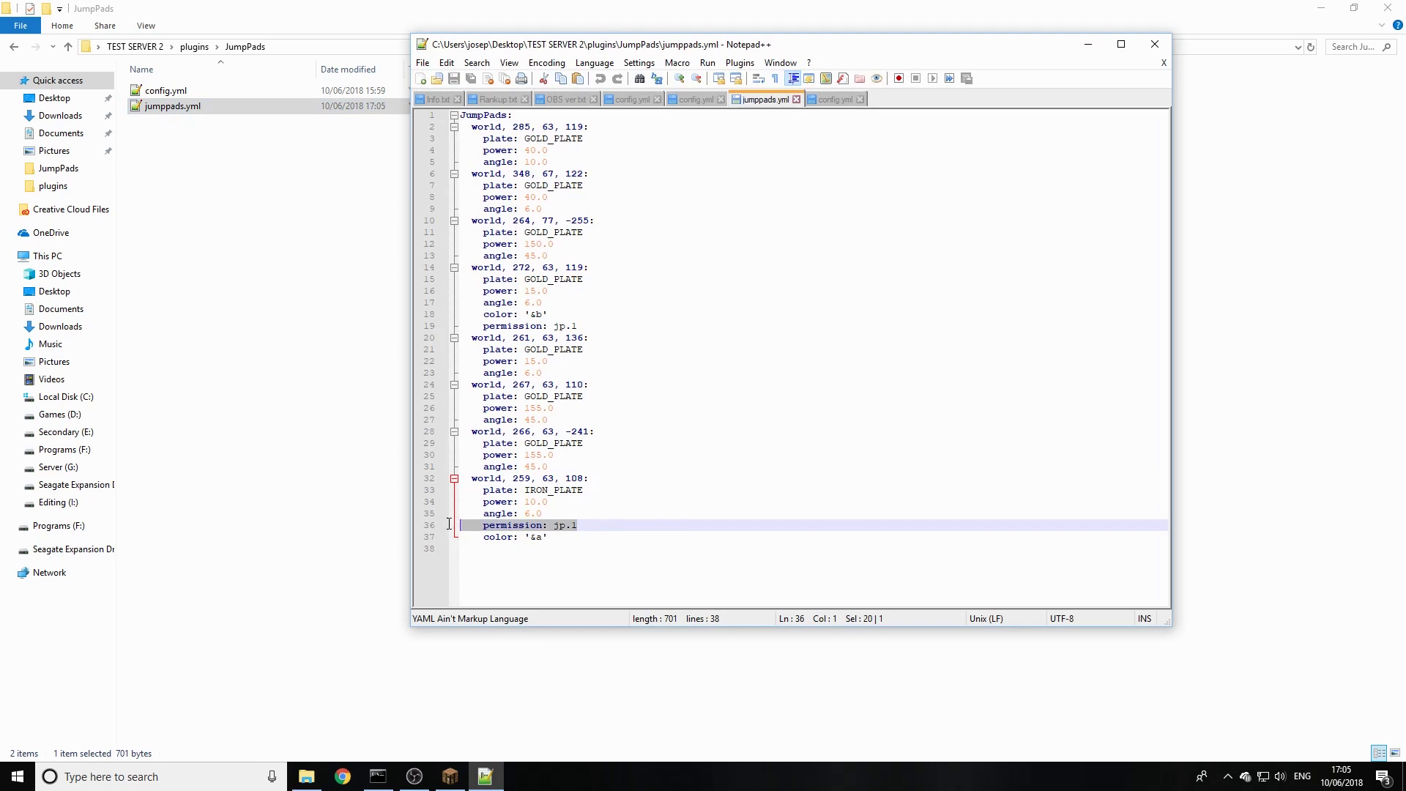
pyautogui.moveTo(551, 549); pyautogui.dragTo(550, 539)
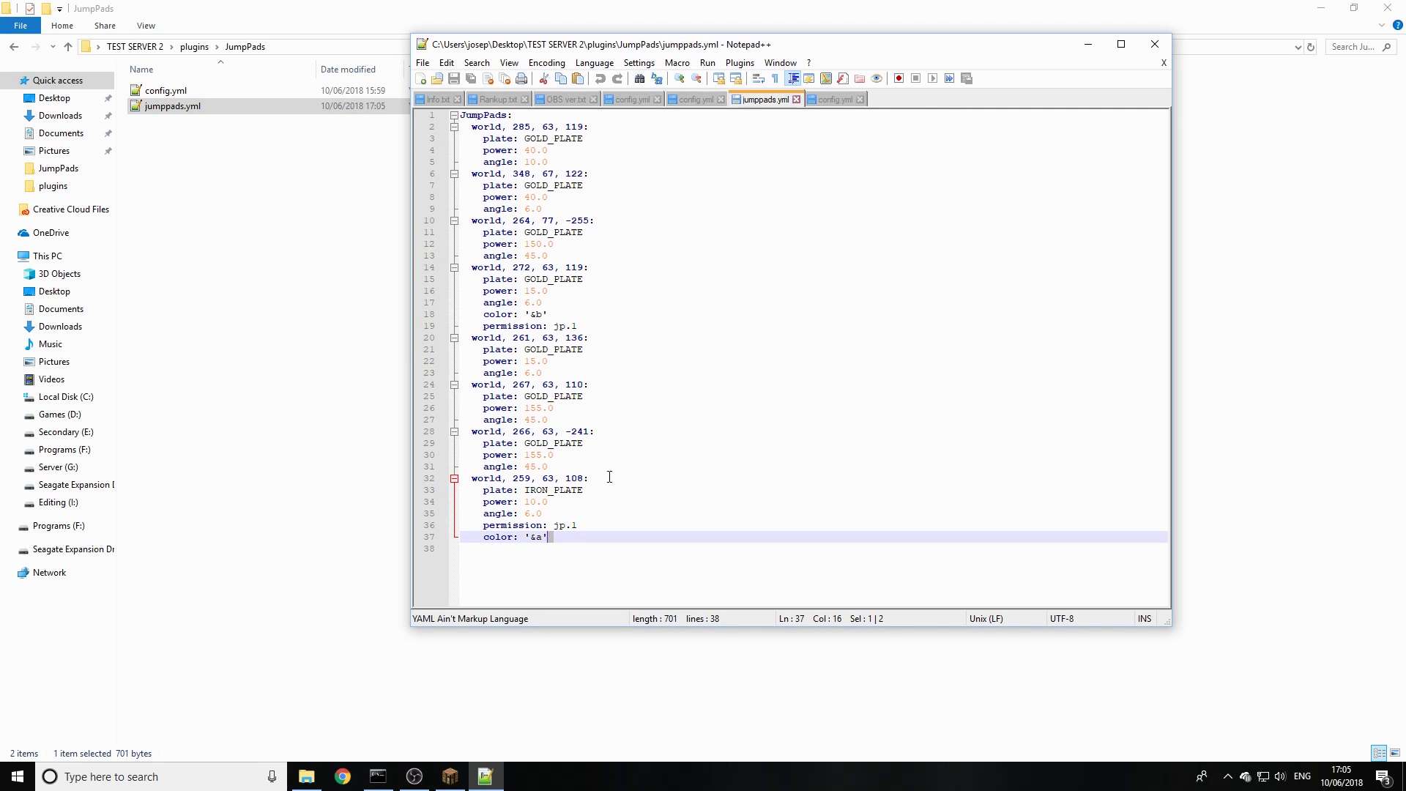
pyautogui.click(1155, 48)
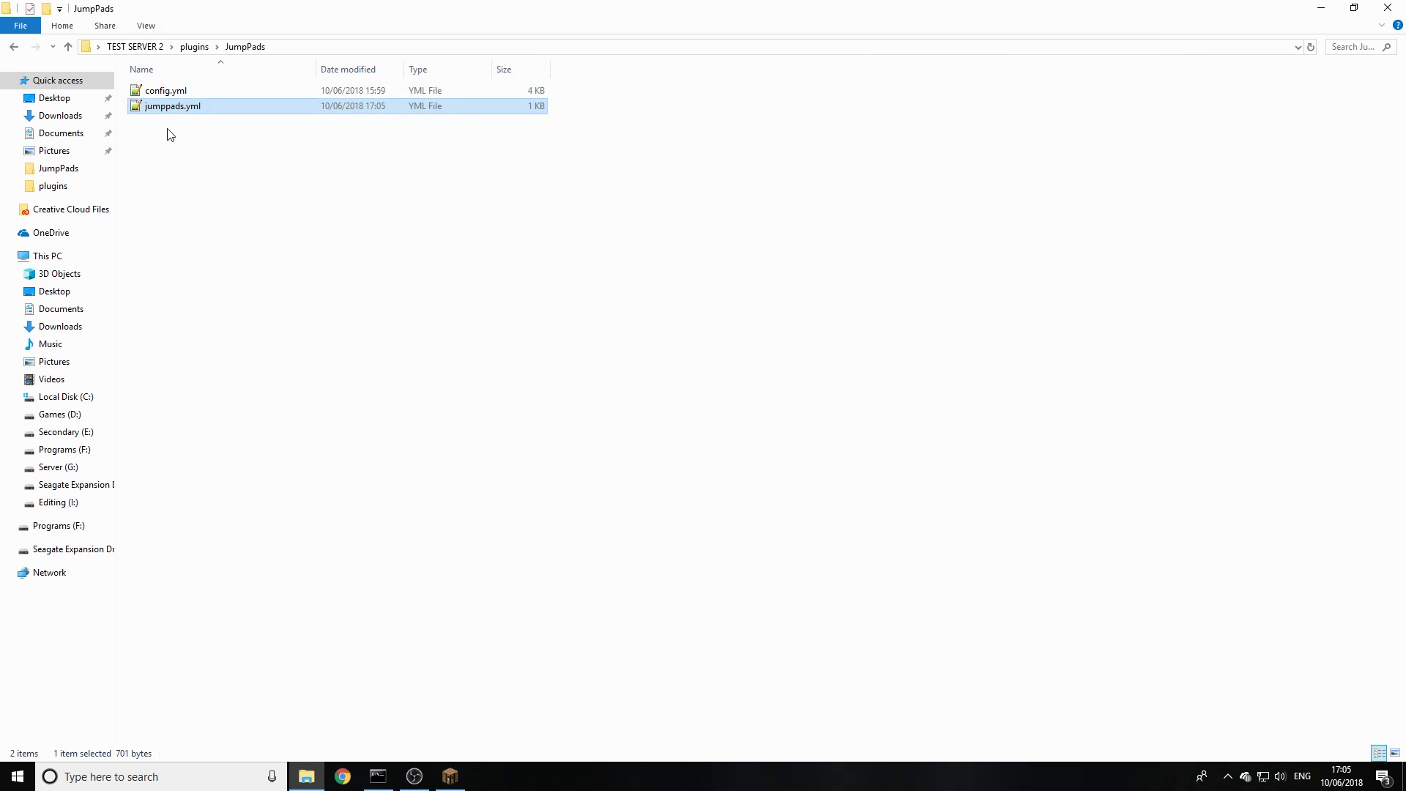
# Examine config.yml for the permission nodes, max power, launch direction, trail, sound, visualizer and launch effect settings
pyautogui.doubleClick(183, 92)
pyautogui.scroll(11, 728, 265)
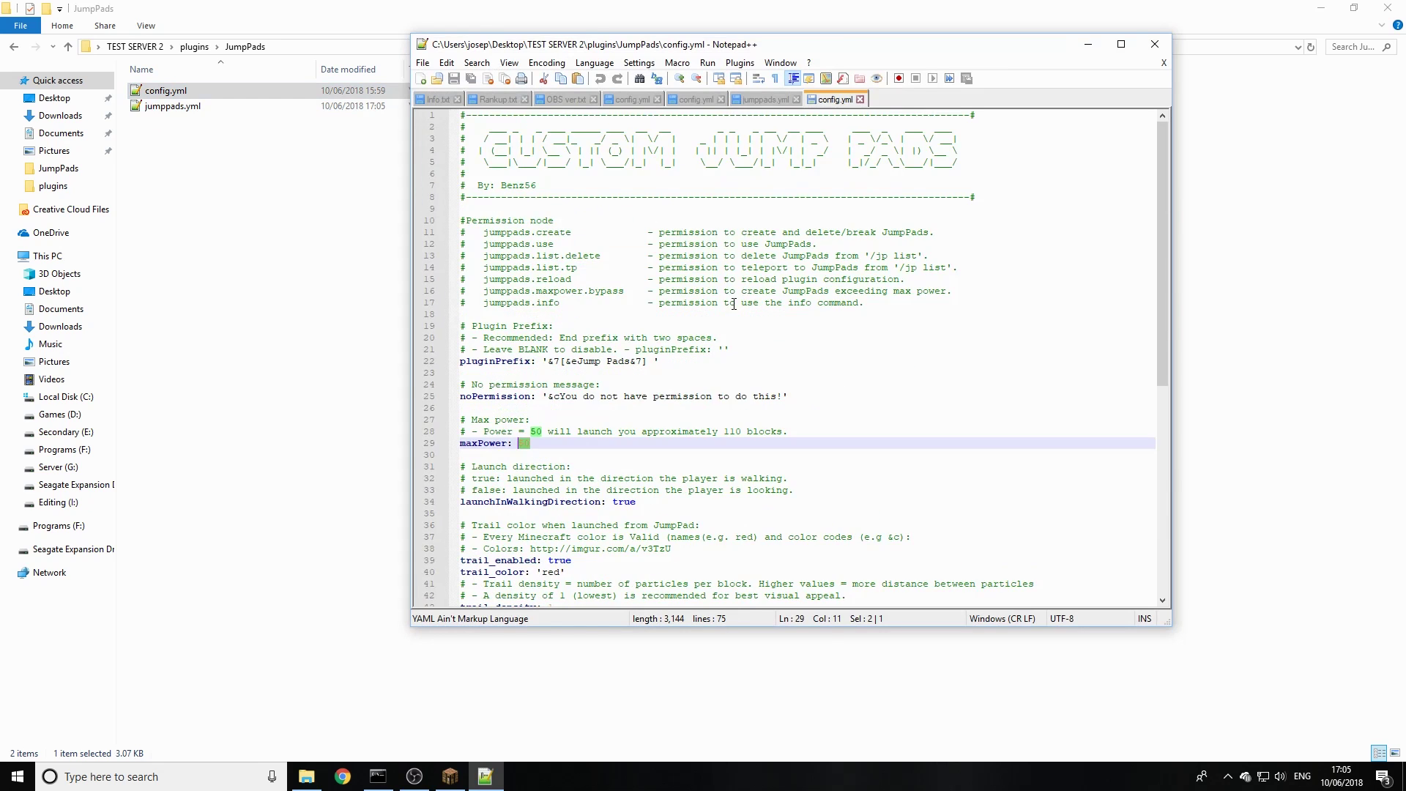
pyautogui.click(1120, 44)
pyautogui.scroll(-2, 185, 337)
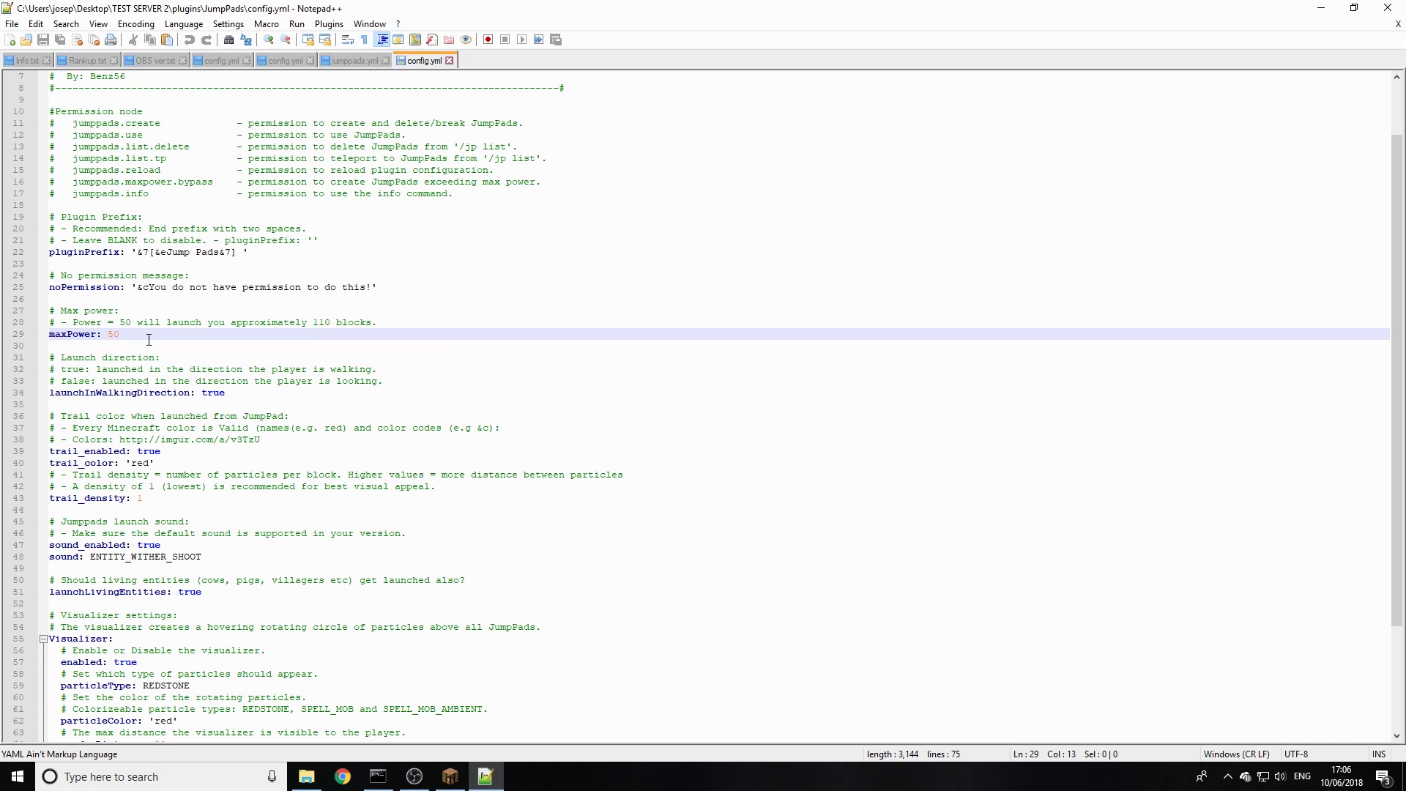
pyautogui.click(250, 396)
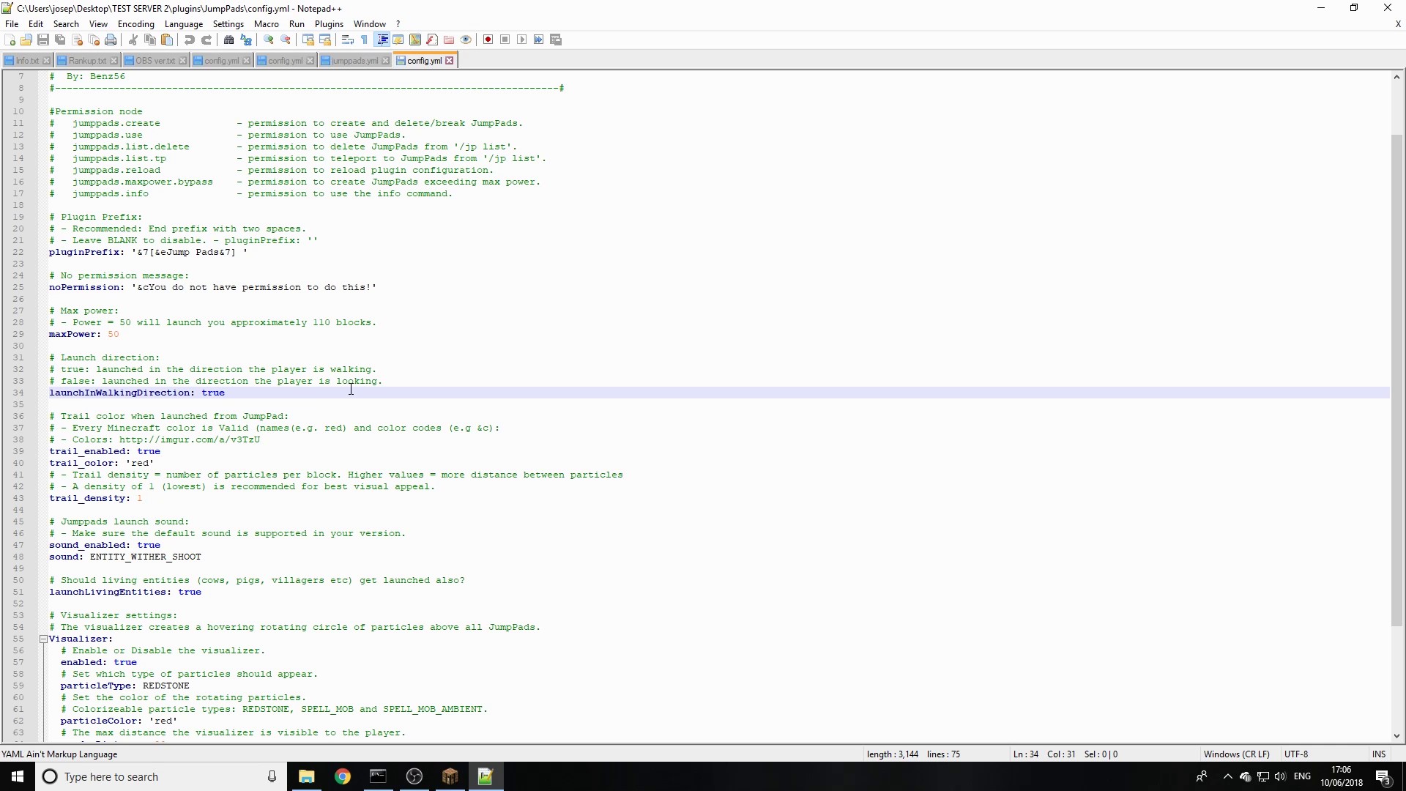
pyautogui.scroll(-4, 351, 389)
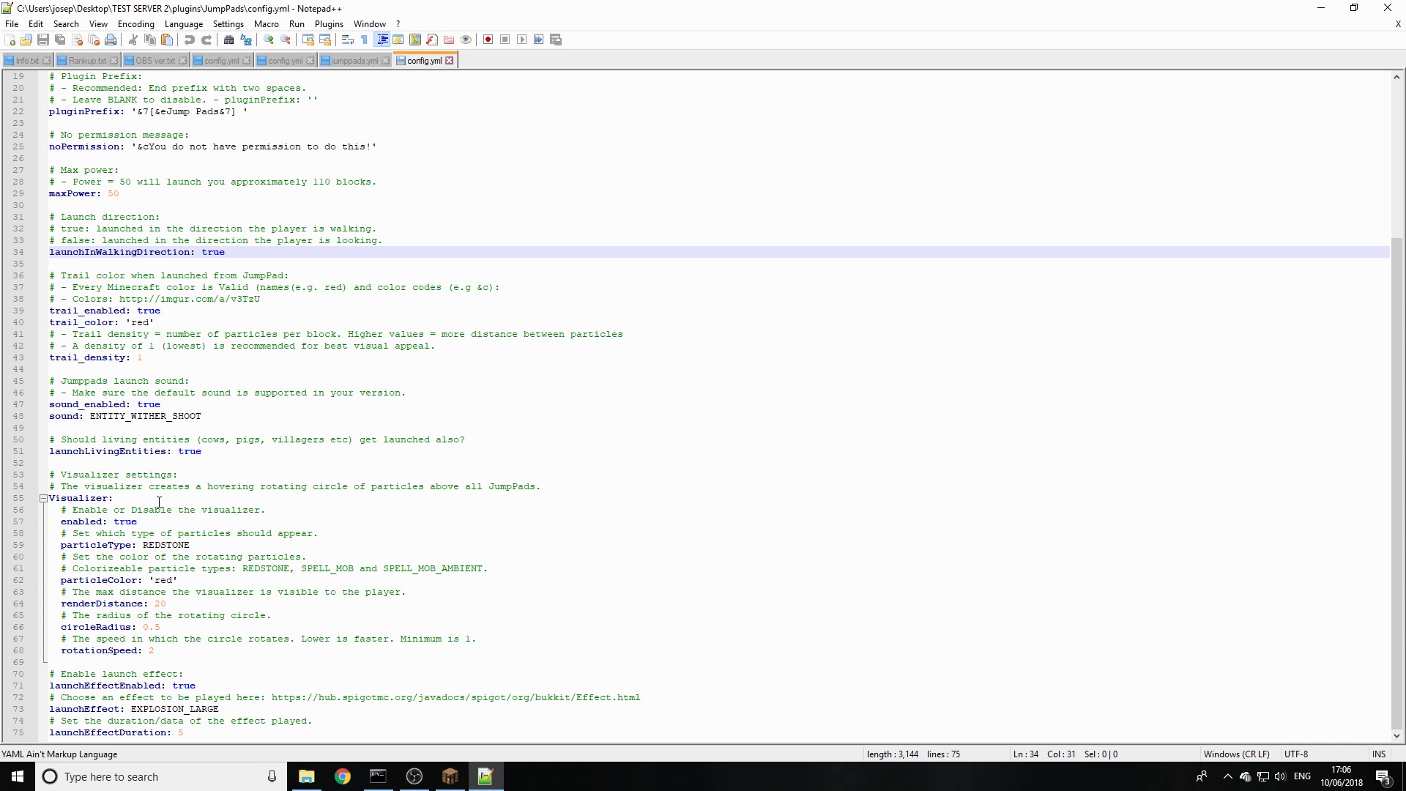
pyautogui.scroll(6, 171, 642)
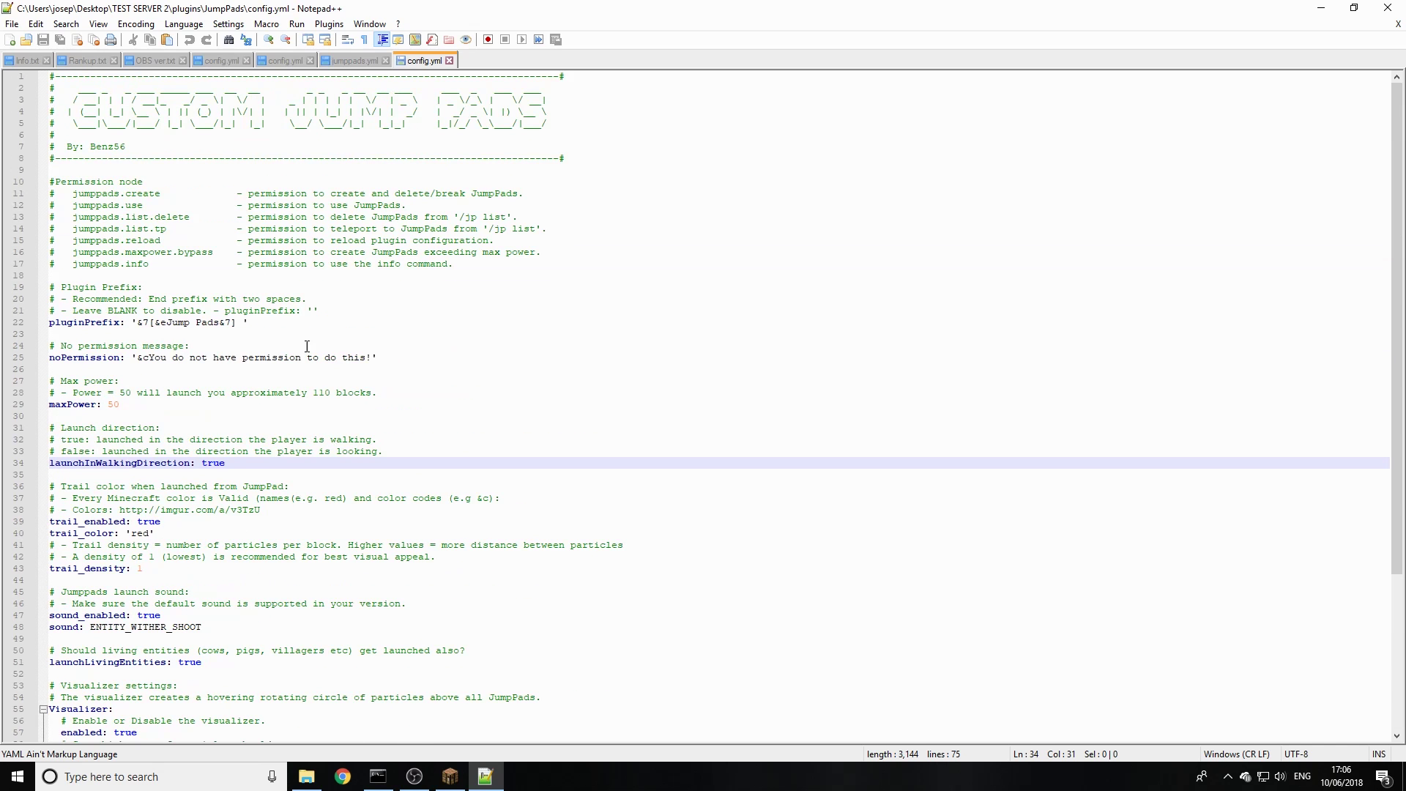
pyautogui.click(1388, 8)
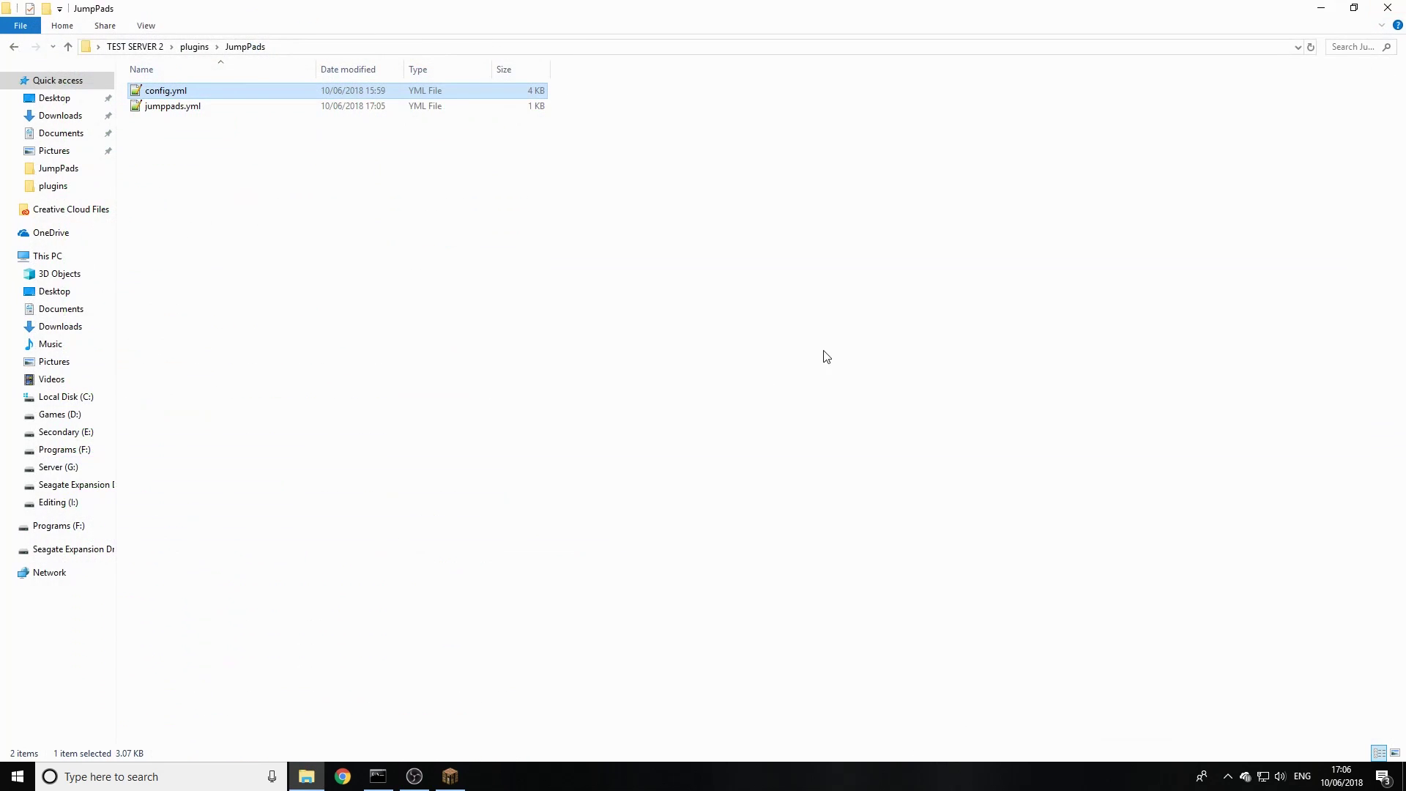
# Switch back to Minecraft and set the world time to 6:00 AM (0 ticks) with the time set command
pyautogui.click(450, 776)
pyautogui.press('e')
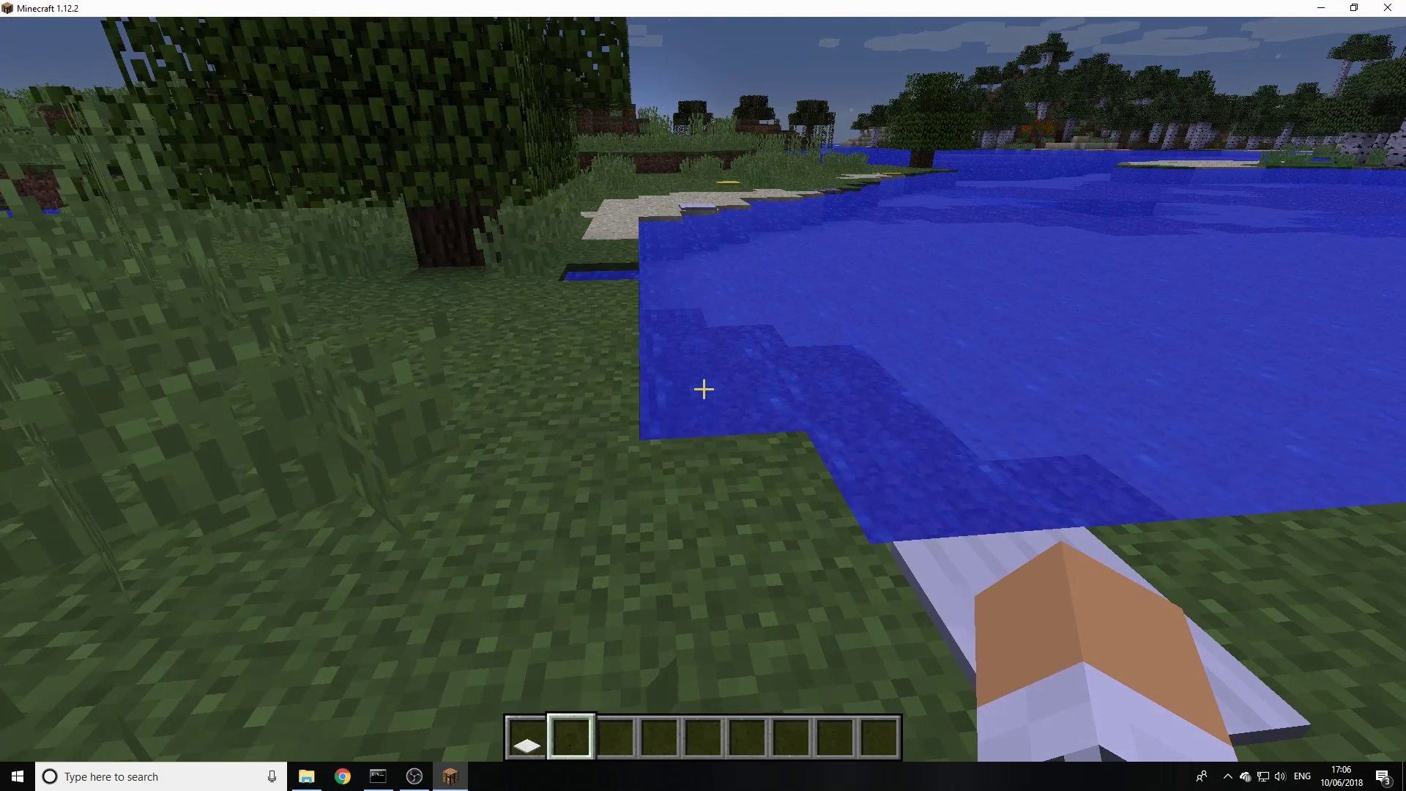
pyautogui.press('/')
pyautogui.write('time set')
pyautogui.press('Escape')
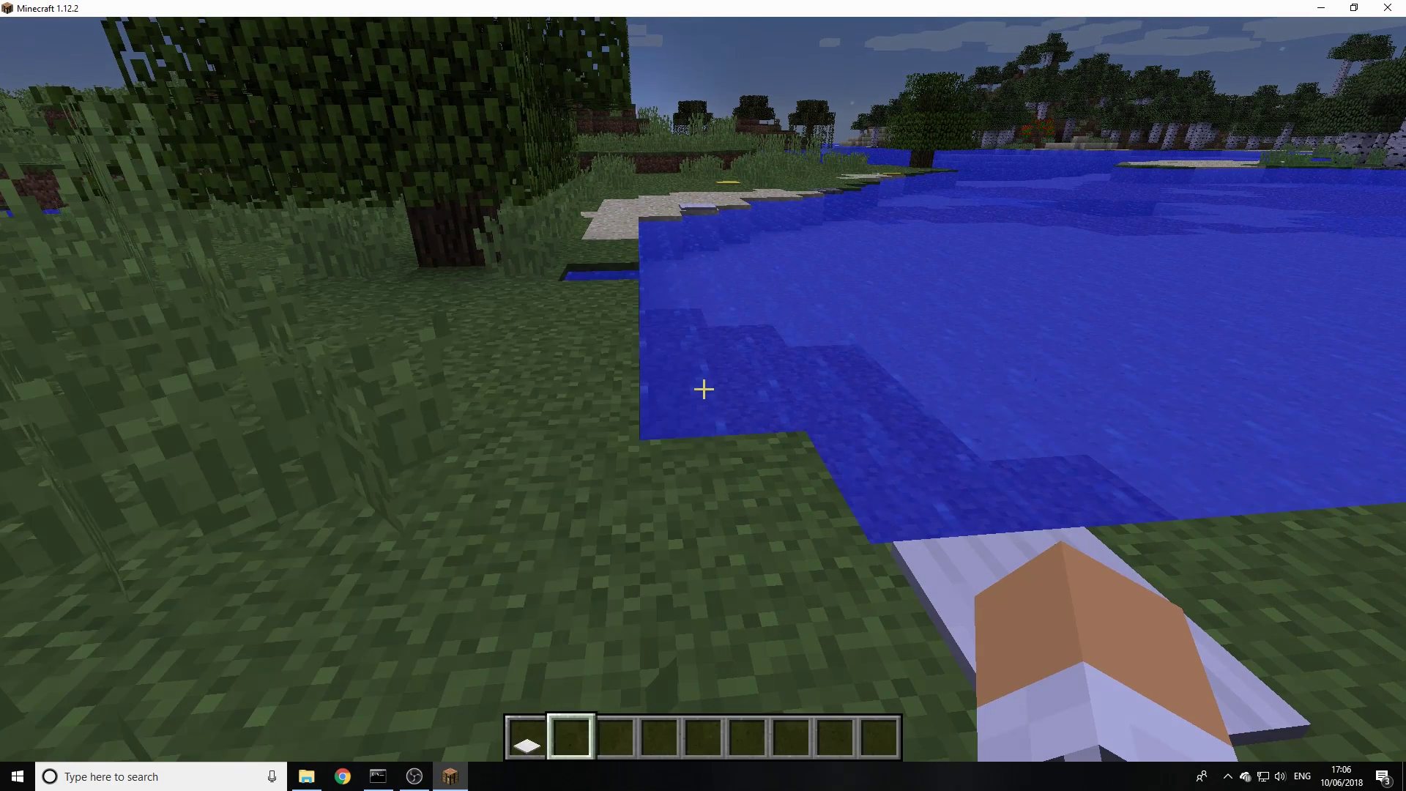
pyautogui.press('s')
pyautogui.press('t')
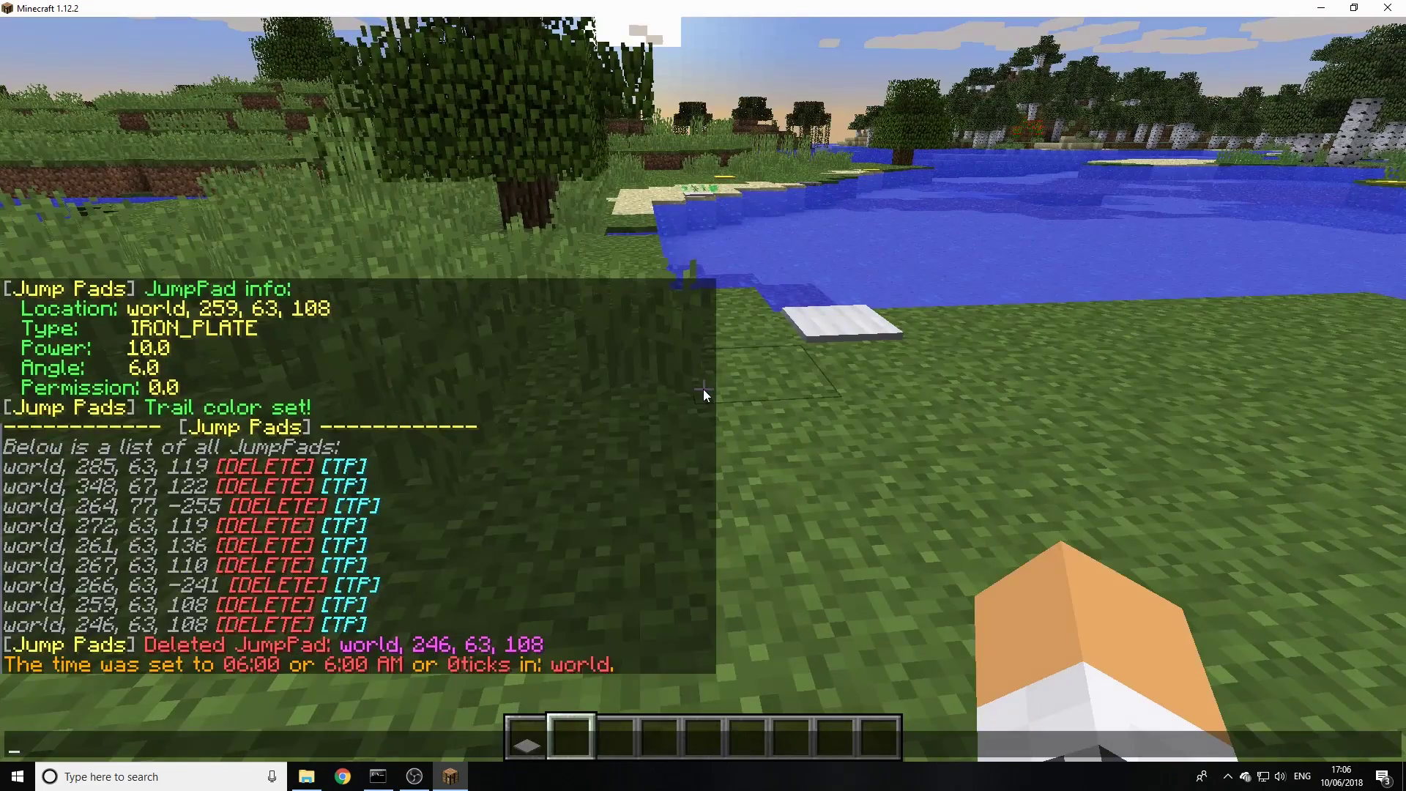
pyautogui.press('Escape')
pyautogui.press('w')
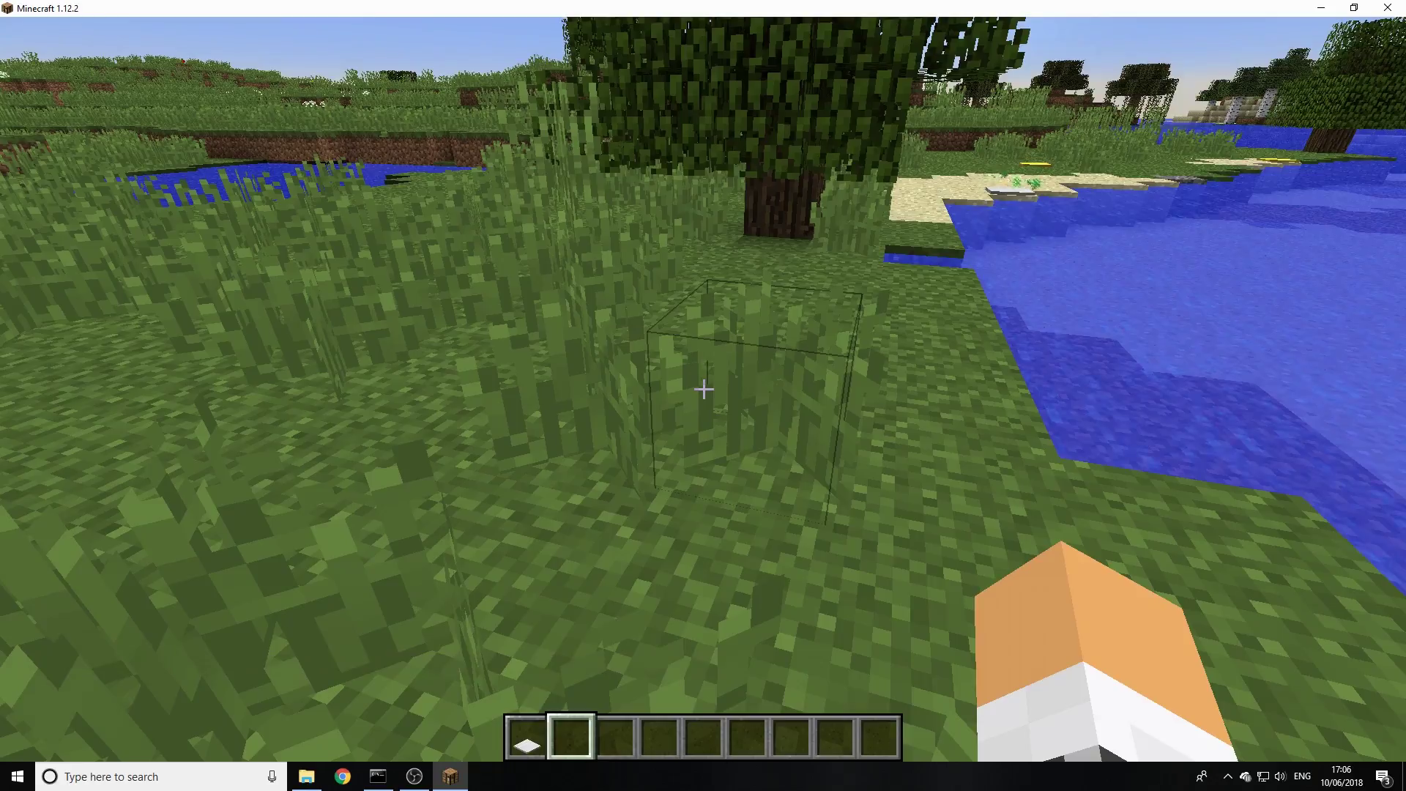
pyautogui.press('w')
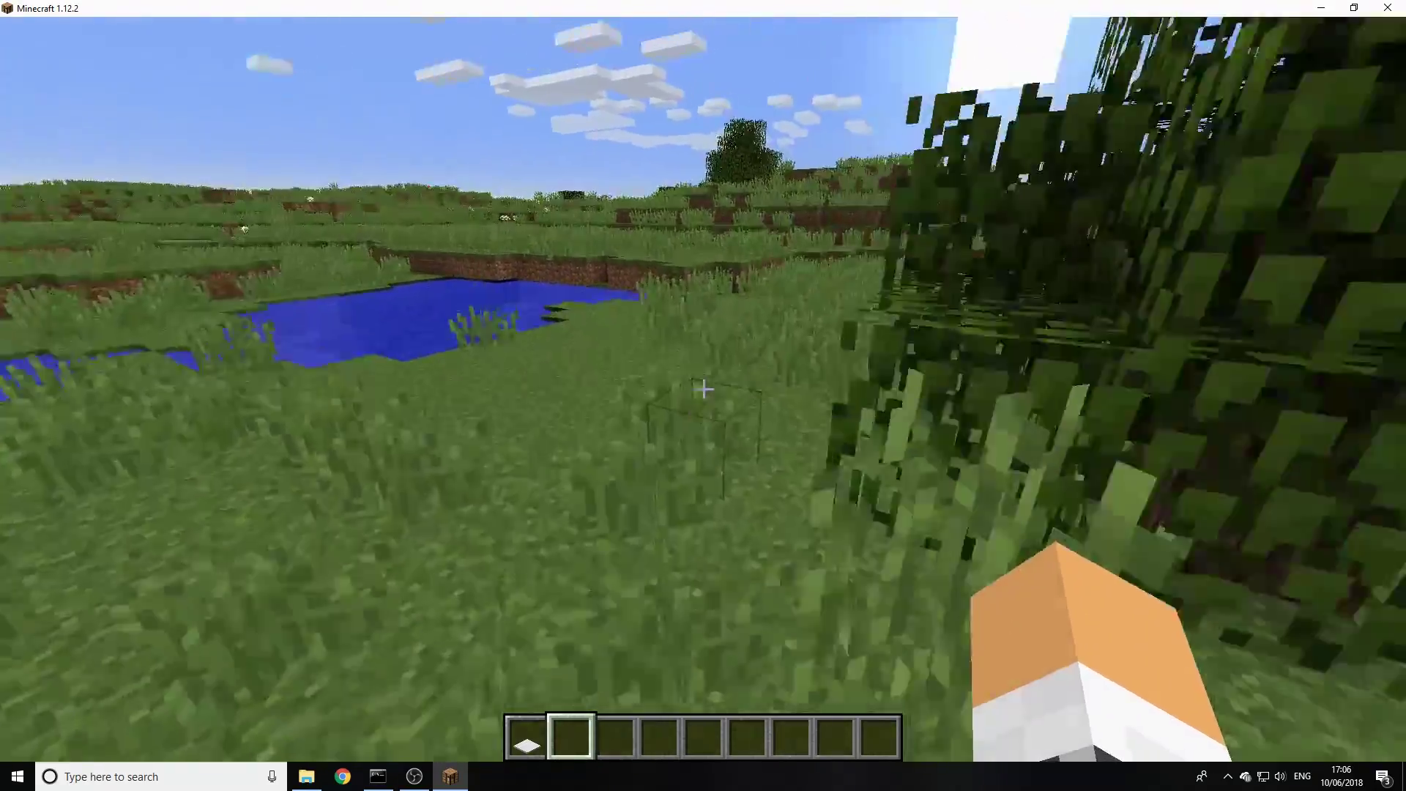
pyautogui.press('w')
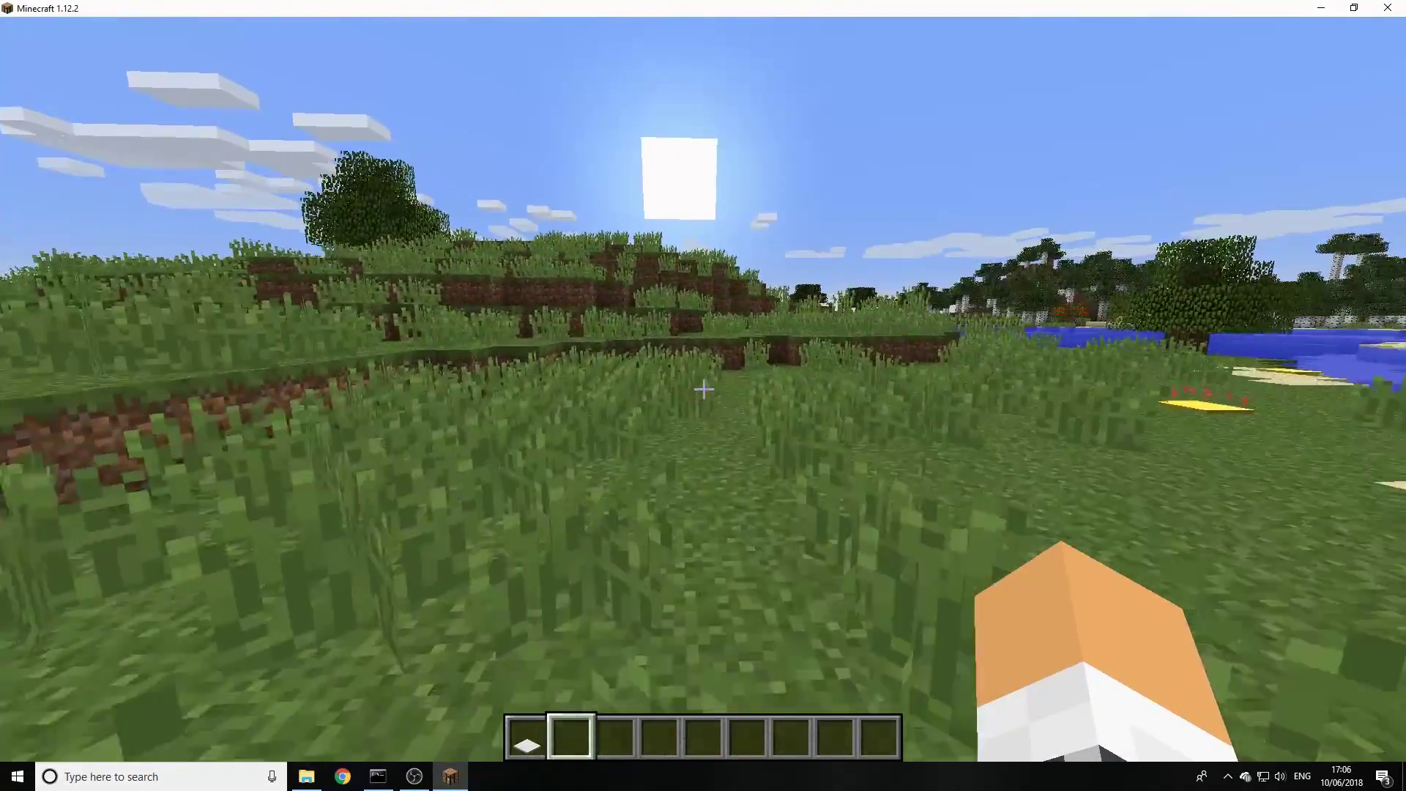